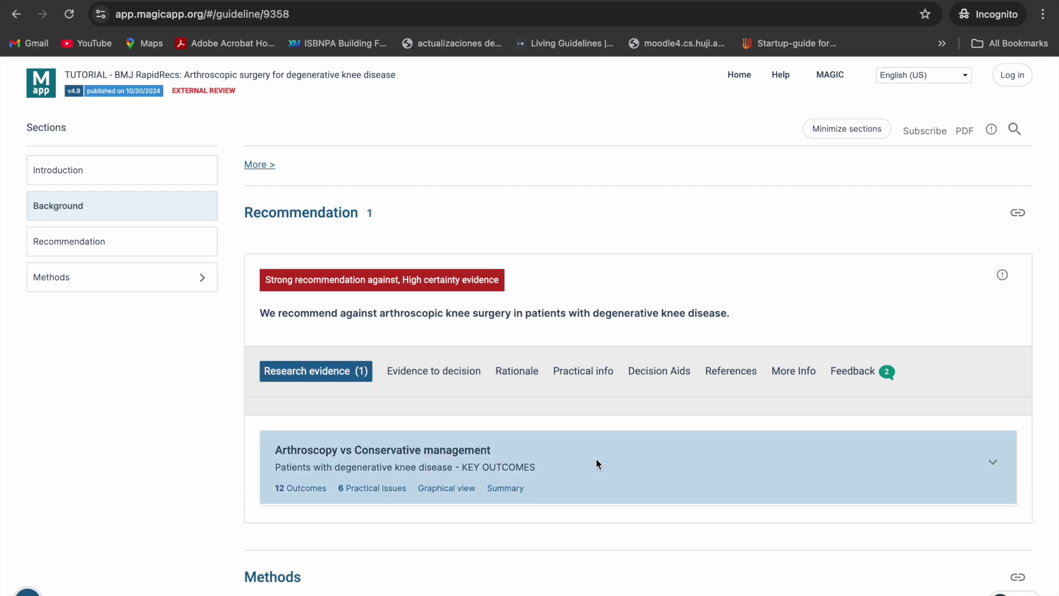
- Expand the Arthroscopy vs Conservative management evidence summary under the recommendation and review its outcomes table
{"action": "left_click", "coordinate": [596, 461]}
{"action": "scroll", "coordinate": [596, 462], "scroll_direction": "down", "scroll_amount": 3}
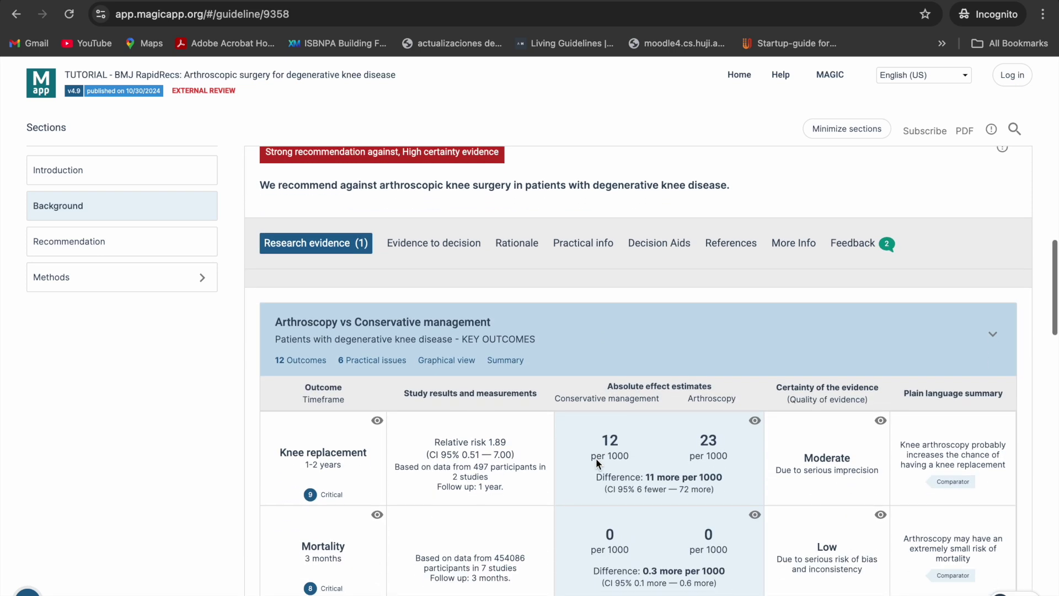
{"action": "scroll", "coordinate": [595, 458], "scroll_direction": "down", "scroll_amount": 1}
{"action": "scroll", "coordinate": [594, 456], "scroll_direction": "up", "scroll_amount": 3}
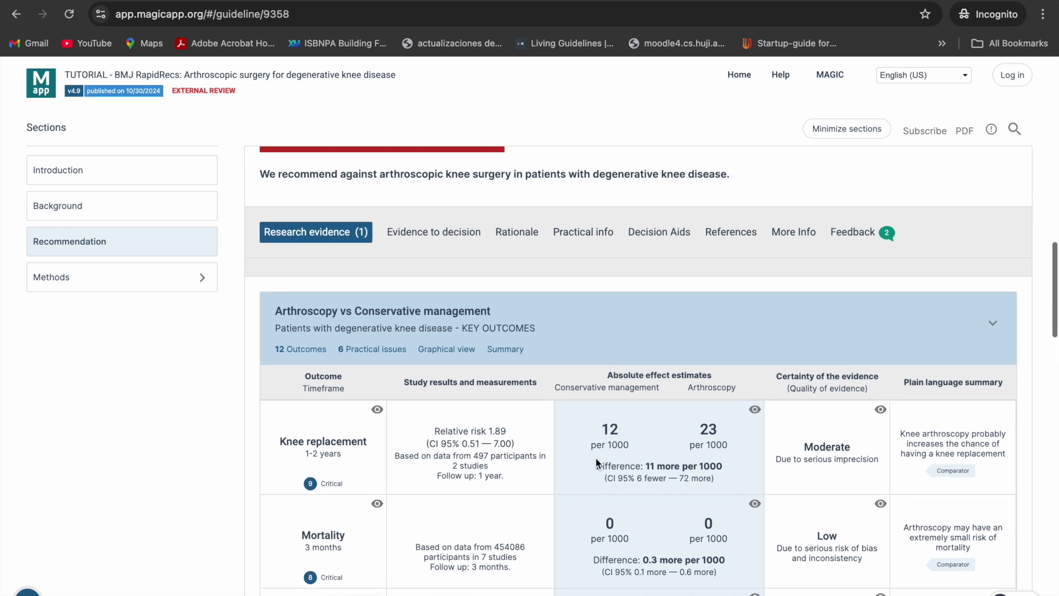
{"action": "scroll", "coordinate": [594, 456], "scroll_direction": "up", "scroll_amount": 4}
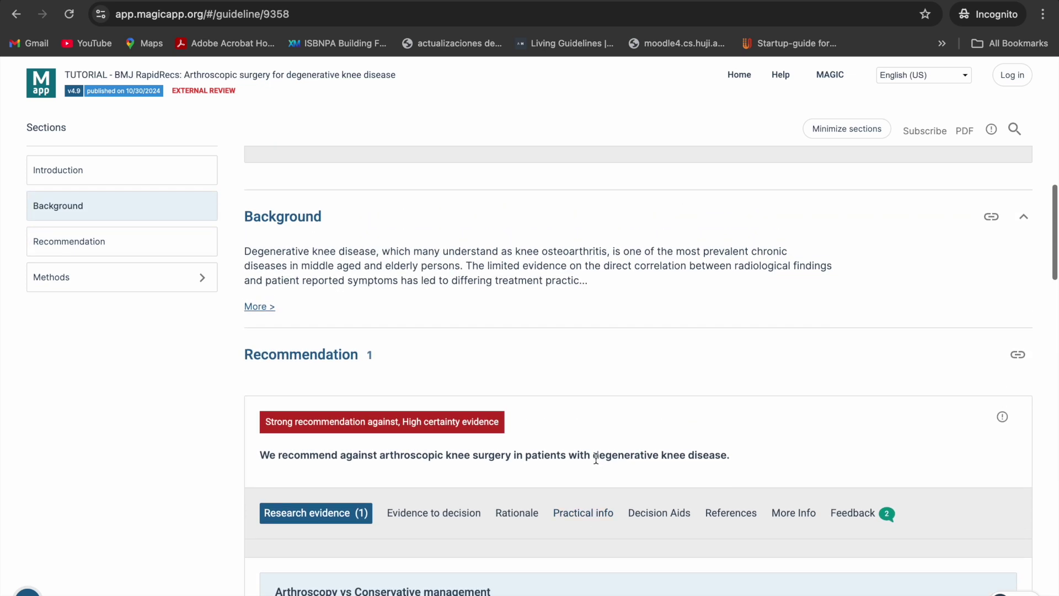
- Review the recommendation's Evidence to decision, Rationale and Practical info content in turn
{"action": "left_click", "coordinate": [447, 514]}
{"action": "scroll", "coordinate": [444, 510], "scroll_direction": "down", "scroll_amount": 3}
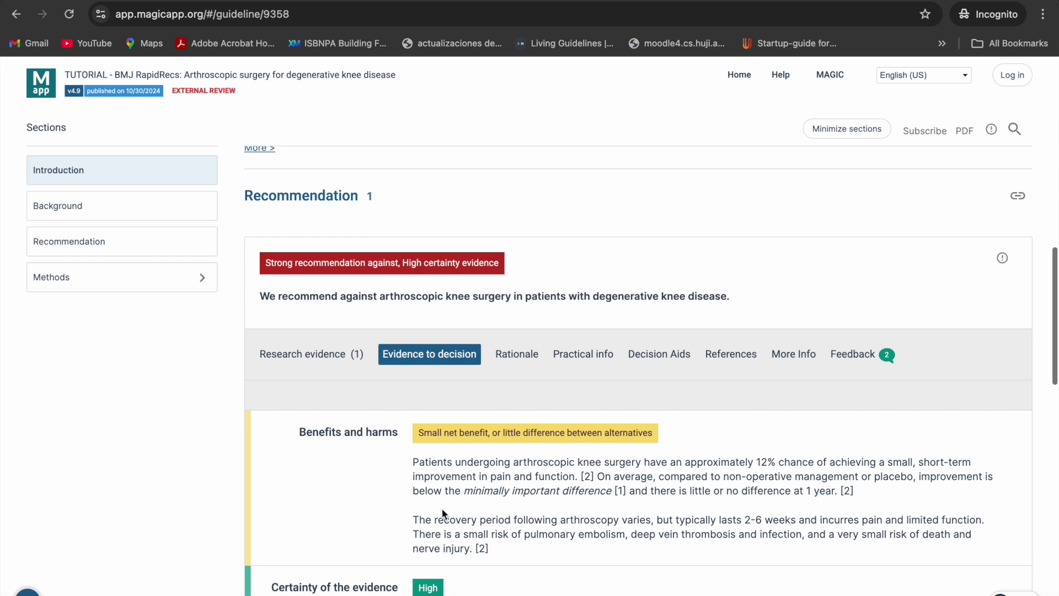
{"action": "left_click", "coordinate": [526, 354]}
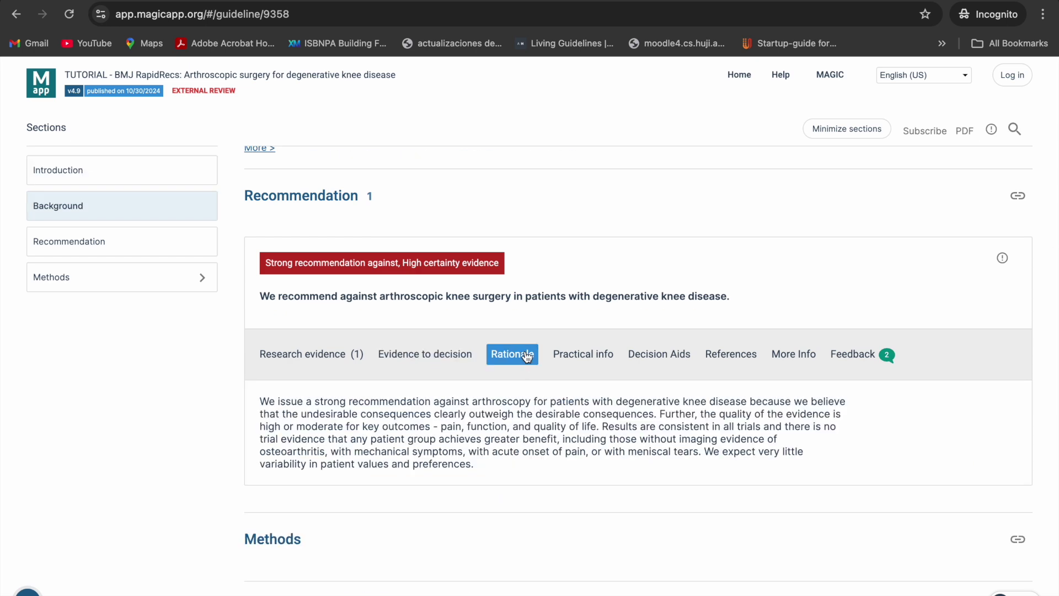
{"action": "left_click", "coordinate": [571, 361]}
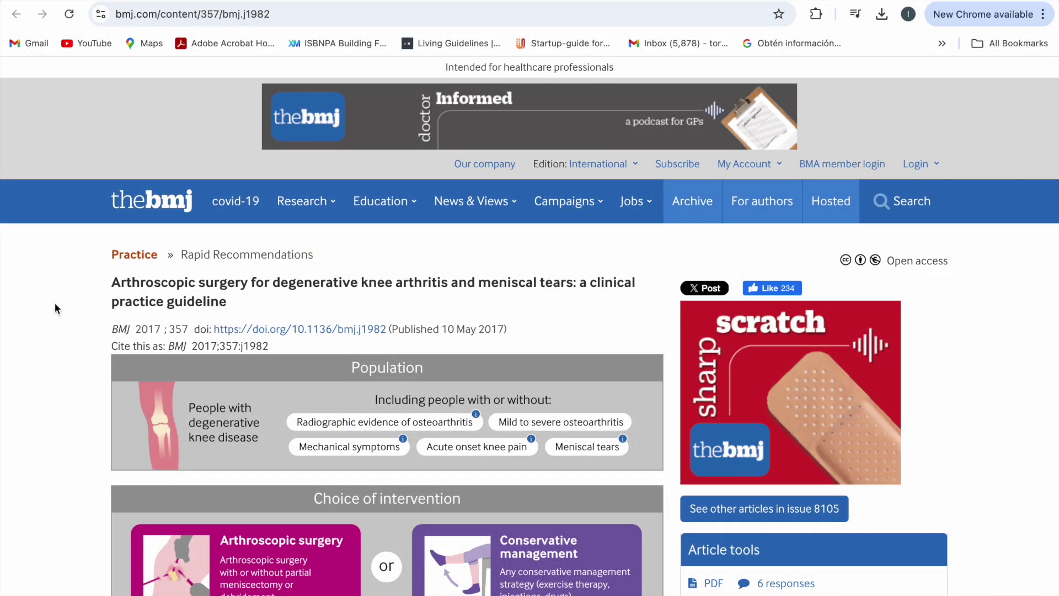
- Switch to the BMJ arthroscopy article, open all outcomes of its benefits and harms comparison, and review the evidence profile
{"action": "scroll", "coordinate": [55, 302], "scroll_direction": "down", "scroll_amount": 2}
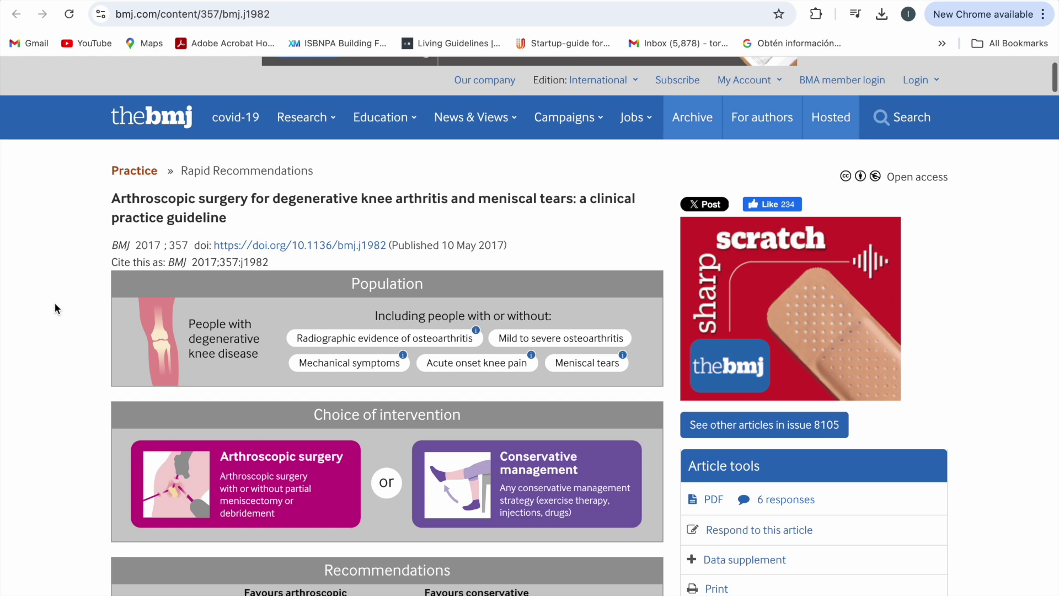
{"action": "scroll", "coordinate": [54, 303], "scroll_direction": "down", "scroll_amount": 1}
{"action": "scroll", "coordinate": [55, 303], "scroll_direction": "down", "scroll_amount": 1}
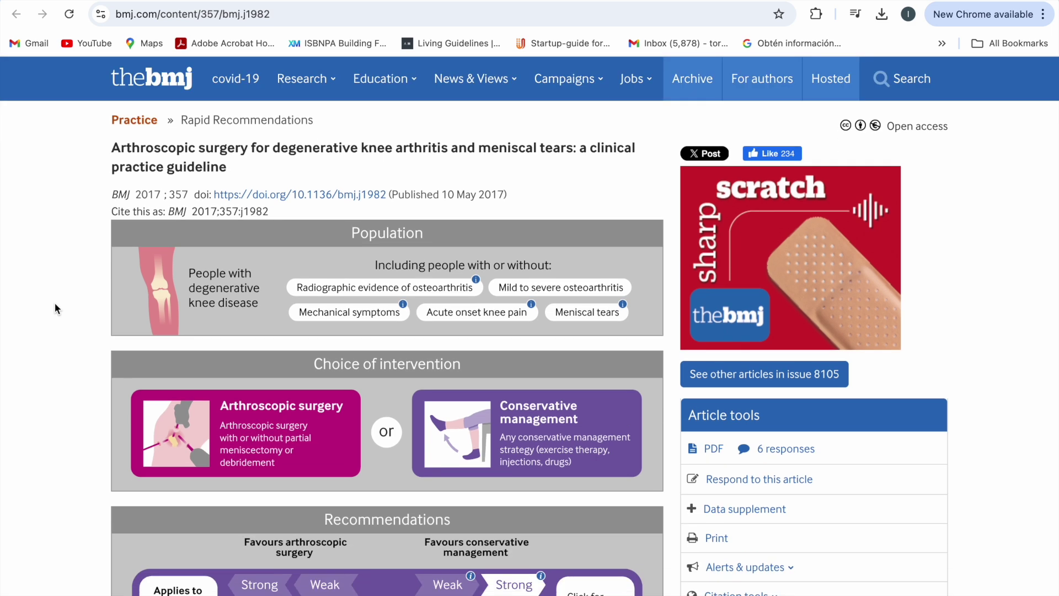
{"action": "scroll", "coordinate": [54, 302], "scroll_direction": "down", "scroll_amount": 4}
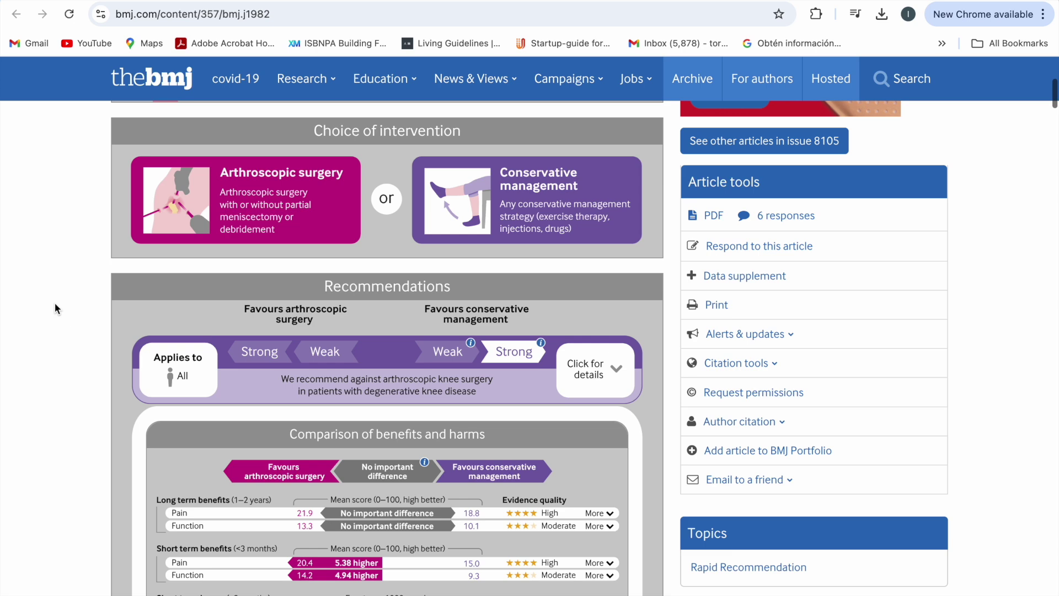
{"action": "scroll", "coordinate": [54, 303], "scroll_direction": "down", "scroll_amount": 3}
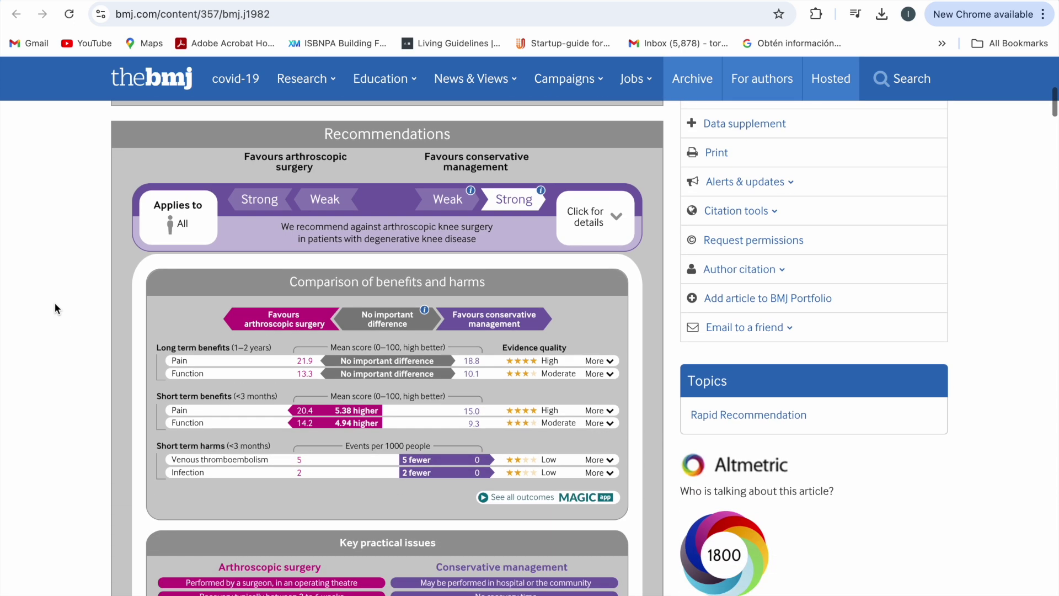
{"action": "left_click", "coordinate": [523, 502]}
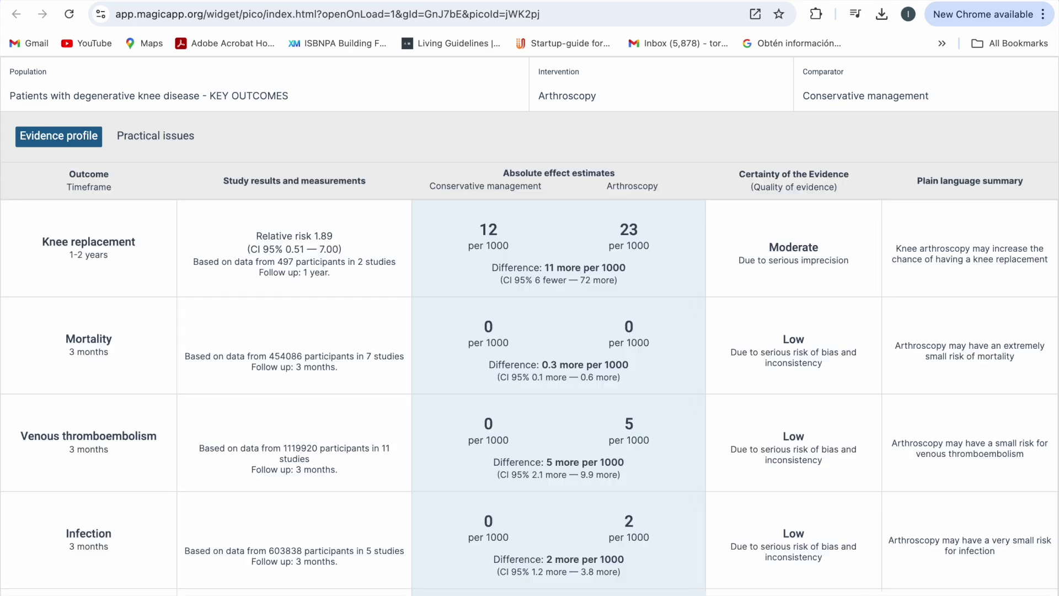
{"action": "scroll", "coordinate": [405, 370], "scroll_direction": "down", "scroll_amount": 3}
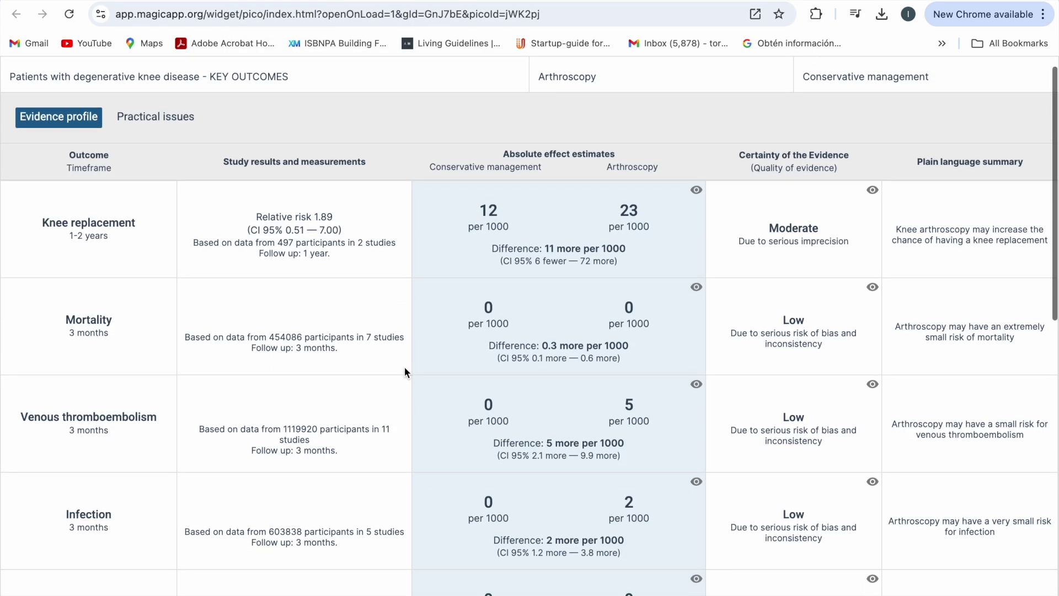
{"action": "scroll", "coordinate": [405, 366], "scroll_direction": "up", "scroll_amount": 3}
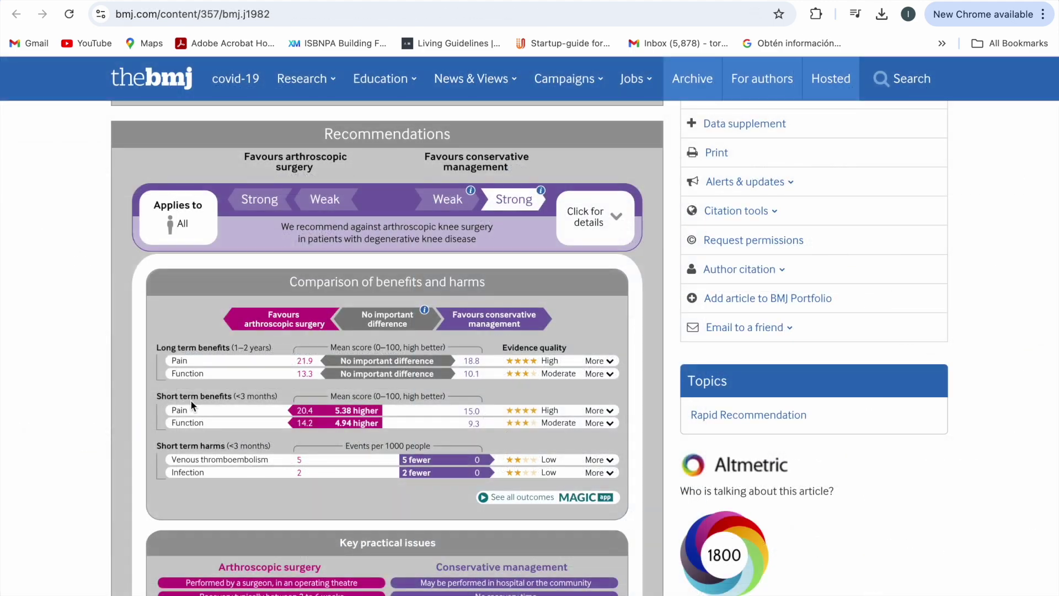
- From the BMJ article, open the linked MAGICapp guideline through the banner beneath the infographic
{"action": "scroll", "coordinate": [190, 399], "scroll_direction": "down", "scroll_amount": 10}
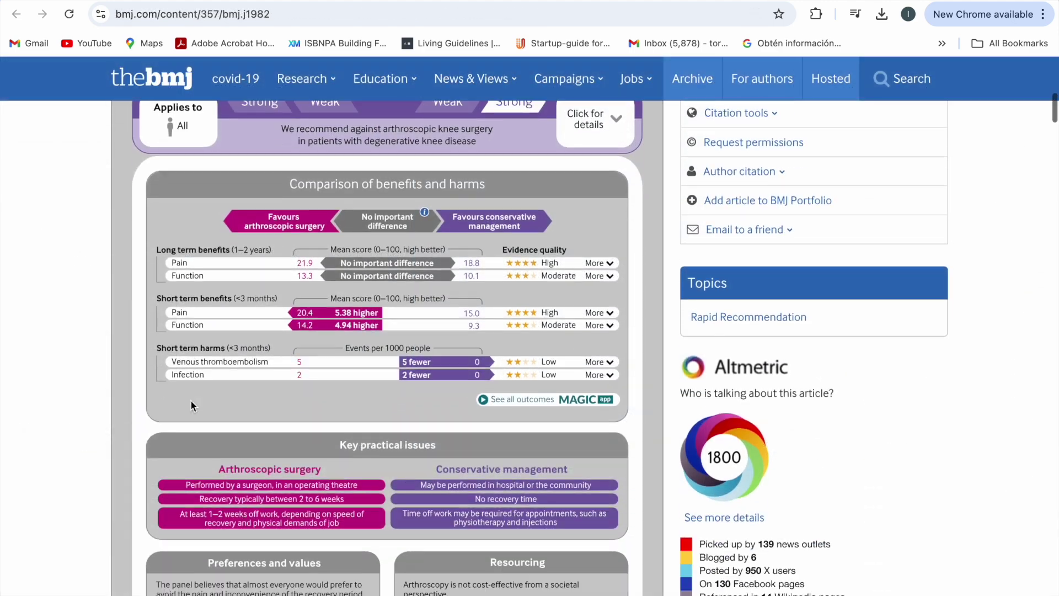
{"action": "scroll", "coordinate": [191, 400], "scroll_direction": "down", "scroll_amount": 1}
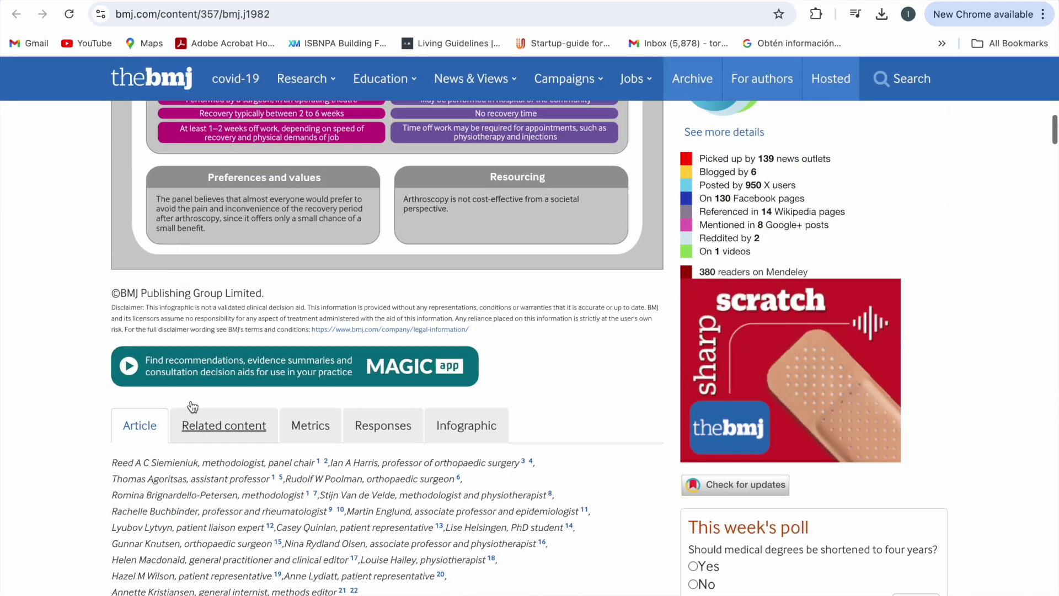
{"action": "left_click", "coordinate": [174, 372]}
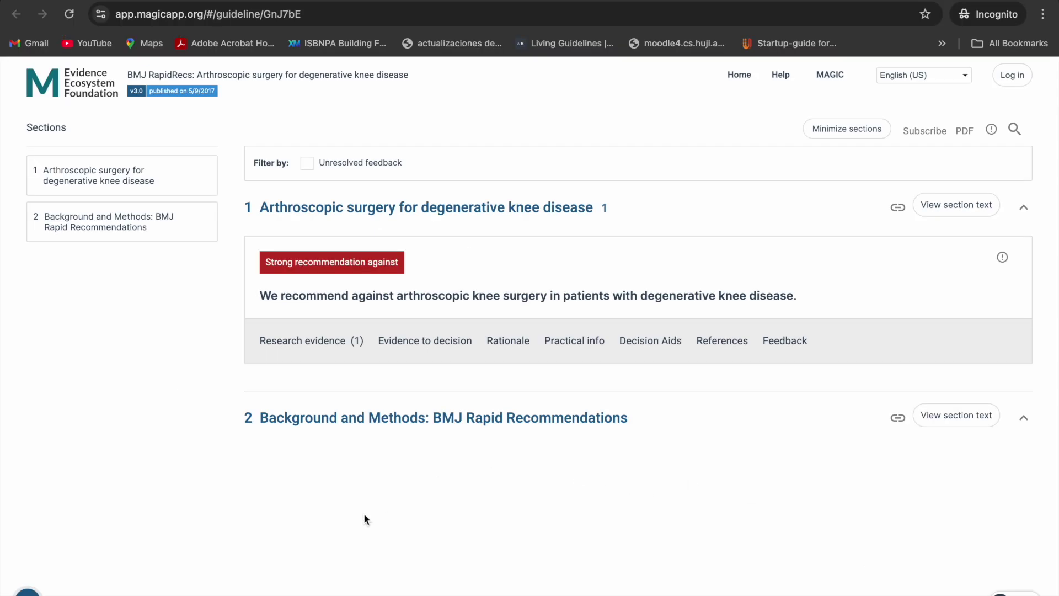
- Expand the knee surgery recommendation's research evidence for Arthroscopy vs Conservative management, and view its Evidence to decision content
{"action": "left_click", "coordinate": [298, 342]}
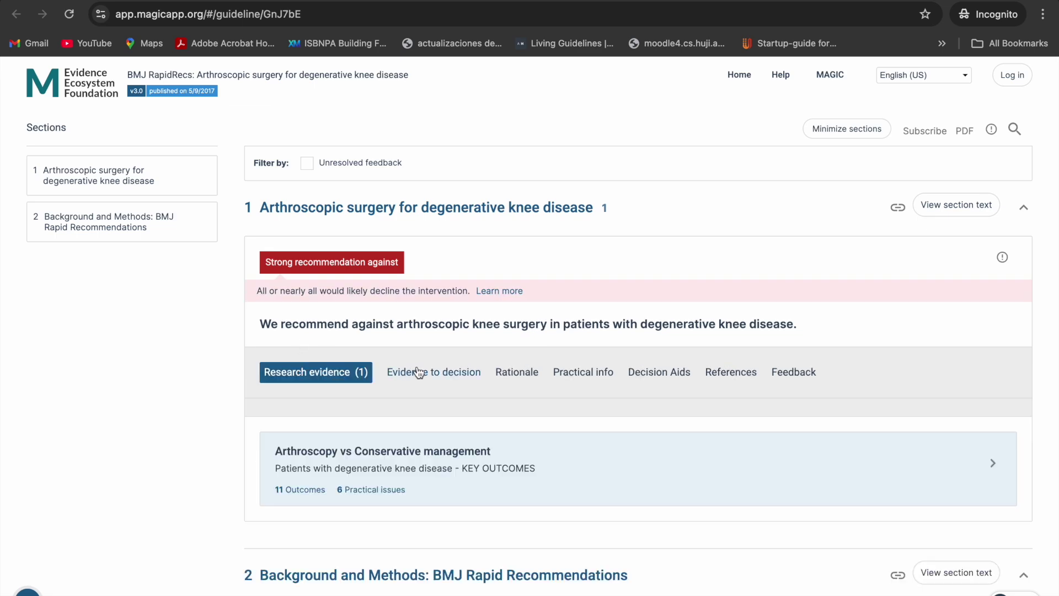
{"action": "left_click", "coordinate": [446, 451]}
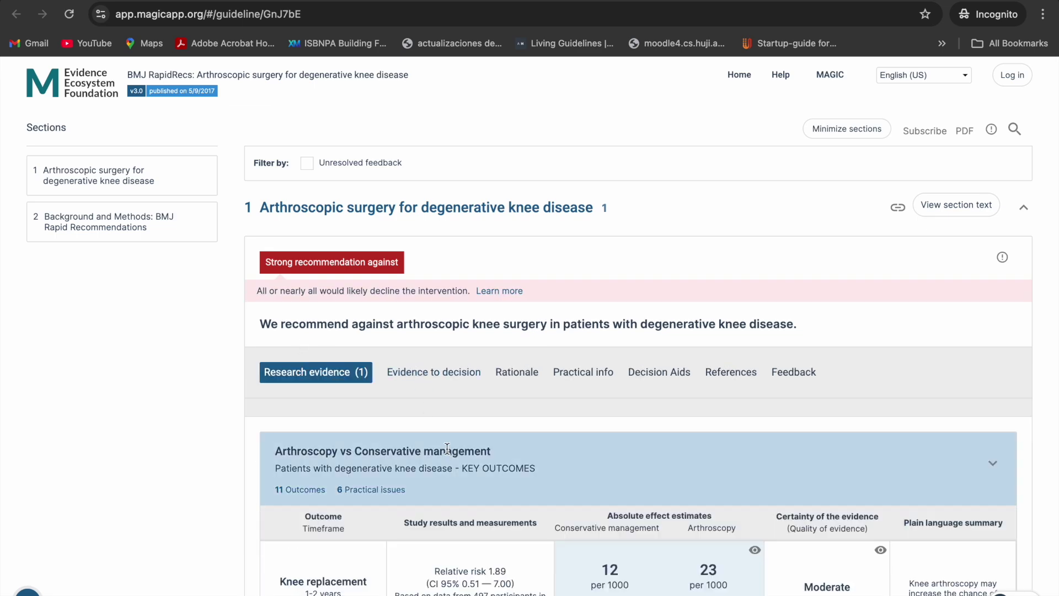
{"action": "left_click", "coordinate": [433, 372]}
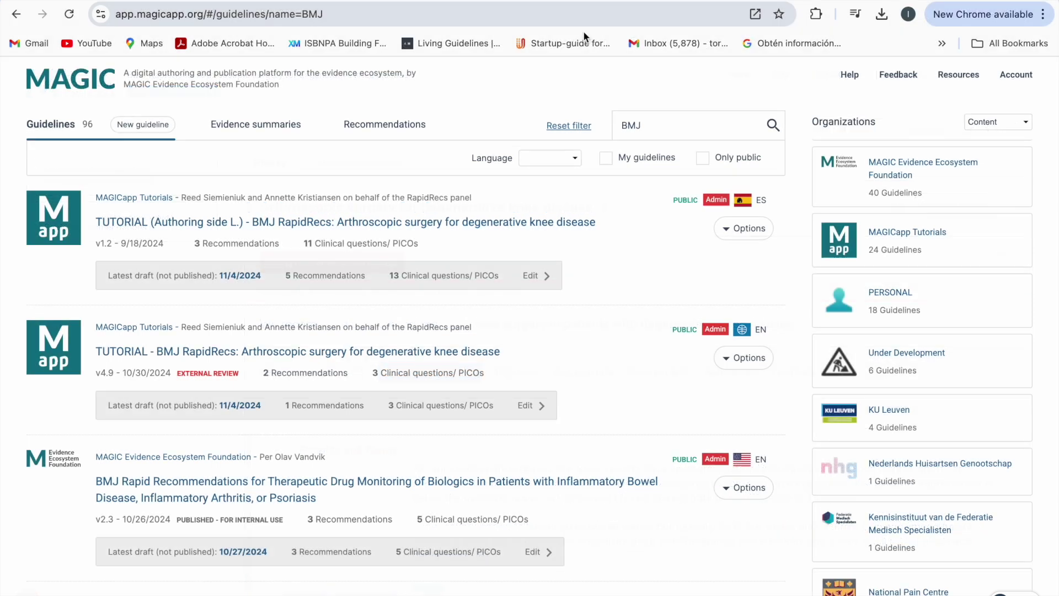
- Open the authoring-side TUTORIAL guideline on arthroscopic knee surgery from the BMJ results and show its version history and subscription
{"action": "left_click", "coordinate": [568, 221]}
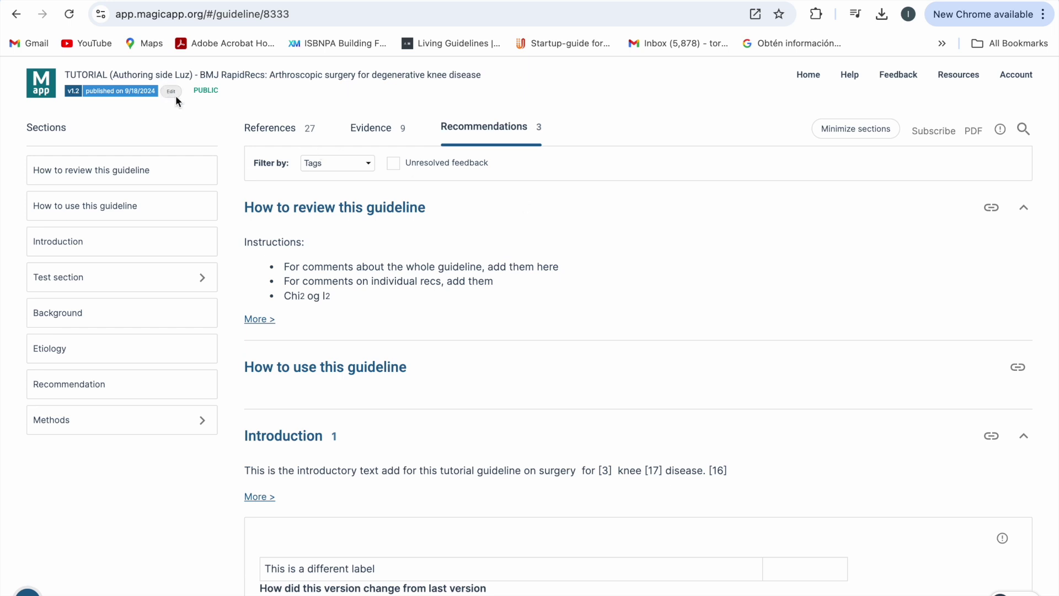
{"action": "left_click", "coordinate": [1001, 132]}
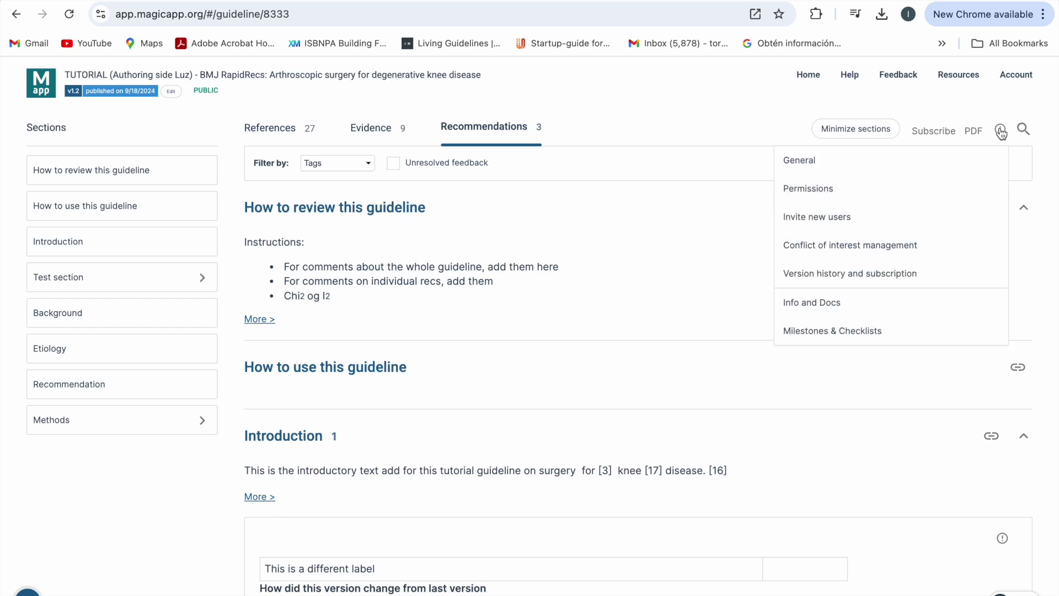
{"action": "left_click", "coordinate": [842, 280]}
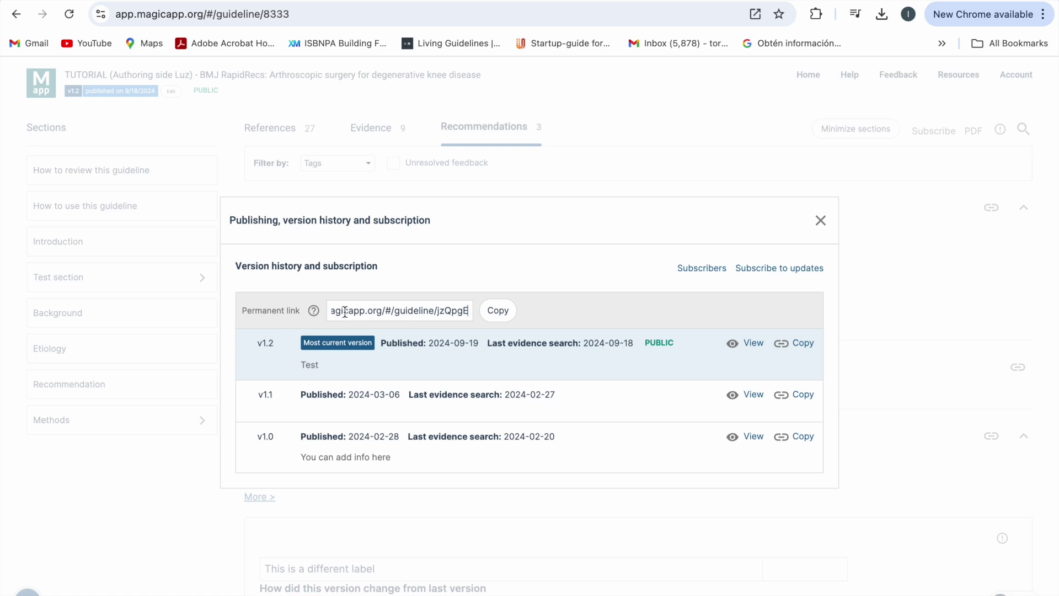
- Examine the guideline's full permanent link in the version history
{"action": "left_click_drag", "start_coordinate": [336, 311], "coordinate": [468, 312]}
{"action": "left_click", "coordinate": [461, 310]}
{"action": "left_click", "coordinate": [569, 317]}
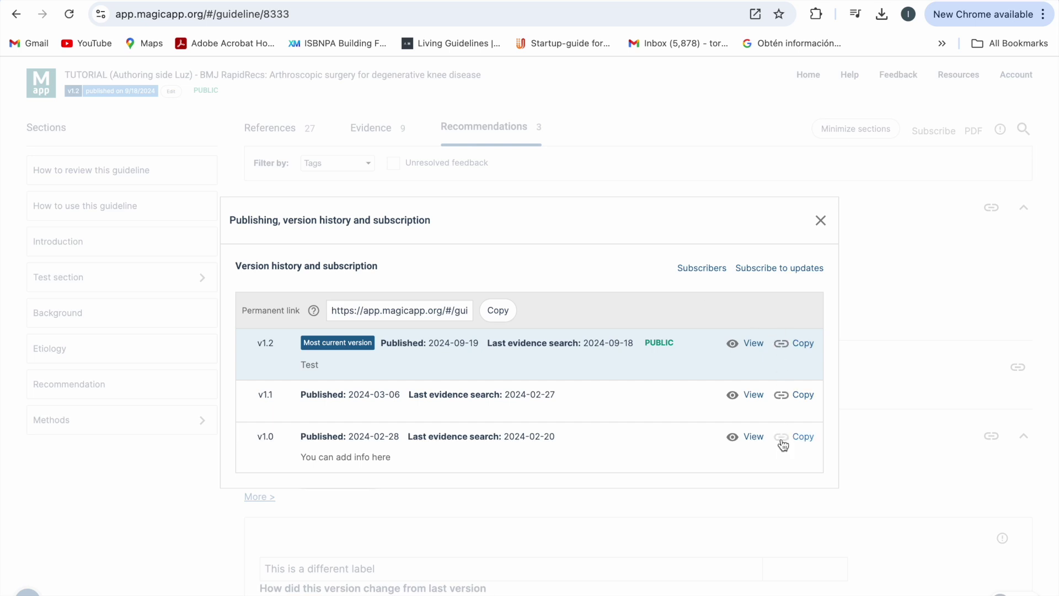
- View version v1.0 of the guideline, declining the redirect to the newer version, and look through its content
{"action": "left_click", "coordinate": [745, 440]}
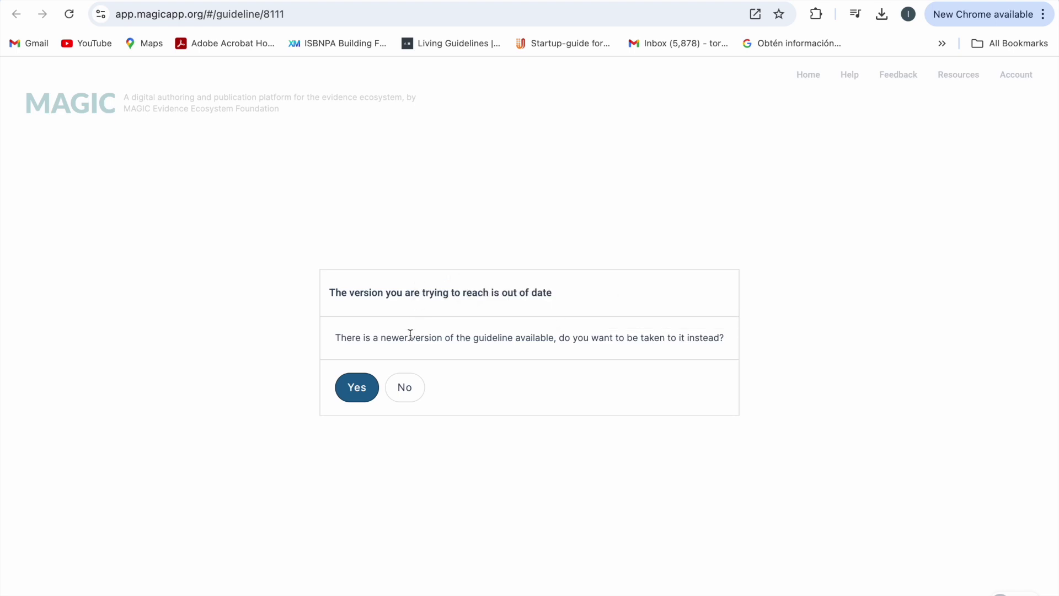
{"action": "left_click", "coordinate": [409, 388]}
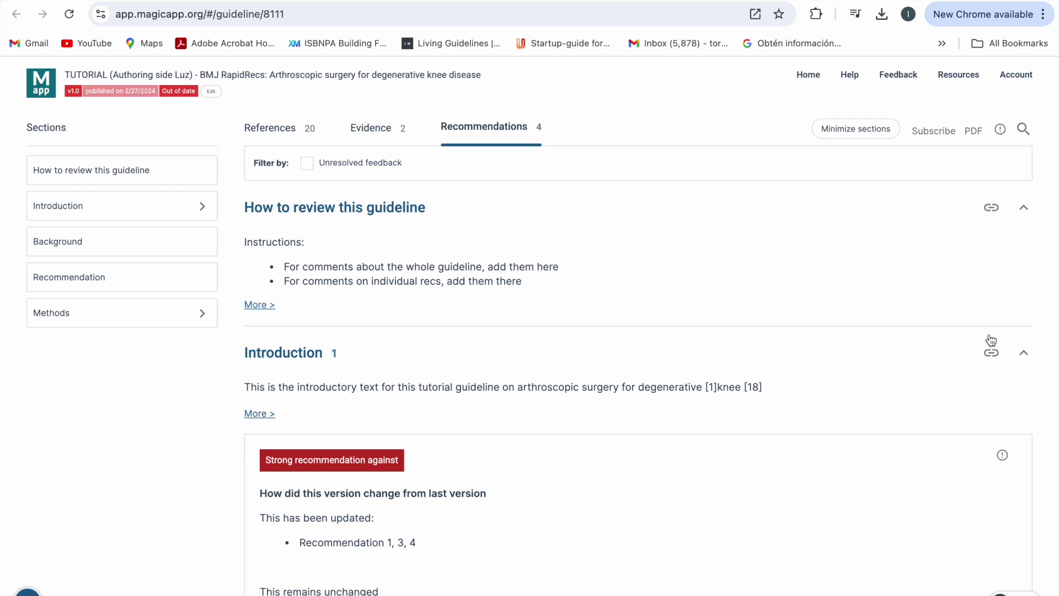
{"action": "scroll", "coordinate": [988, 336], "scroll_direction": "down", "scroll_amount": 5}
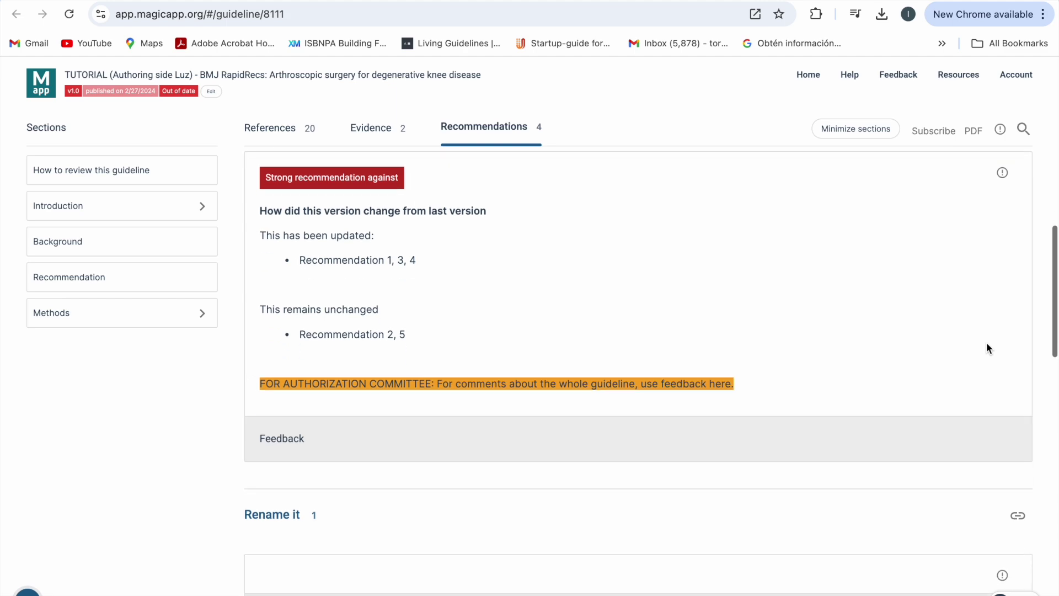
{"action": "scroll", "coordinate": [986, 342], "scroll_direction": "up", "scroll_amount": 5}
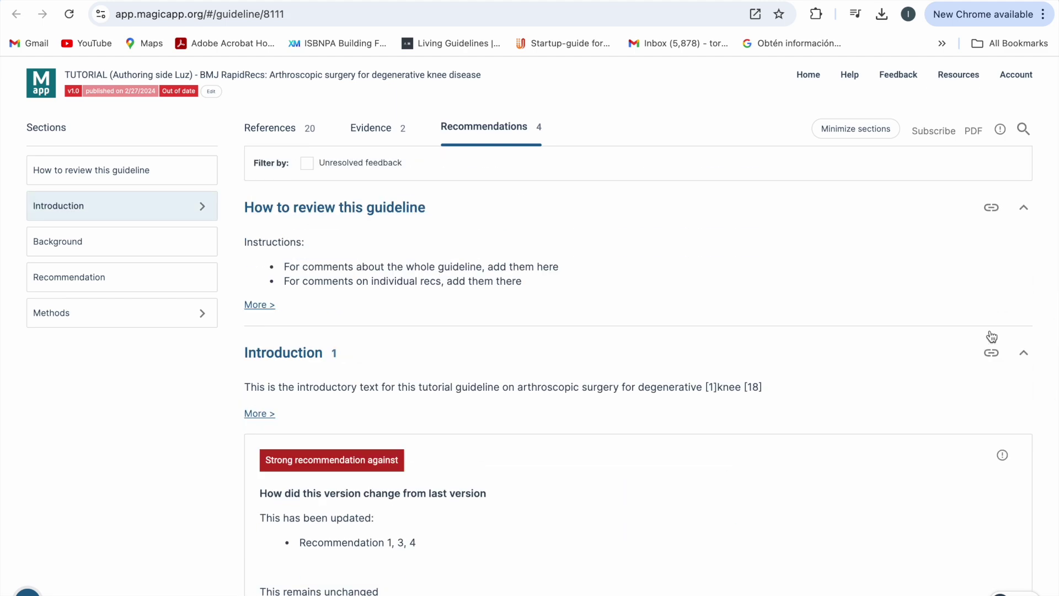
- Return to guideline version v1.2, close its version history, and open the section links for Introduction
{"action": "left_click", "coordinate": [1000, 129]}
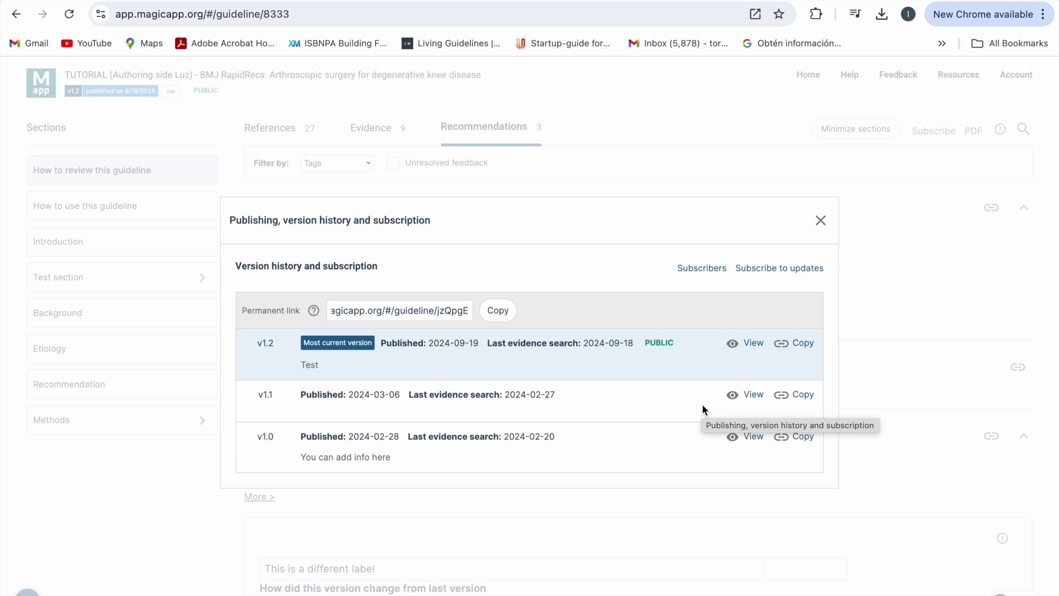
{"action": "left_click", "coordinate": [821, 222]}
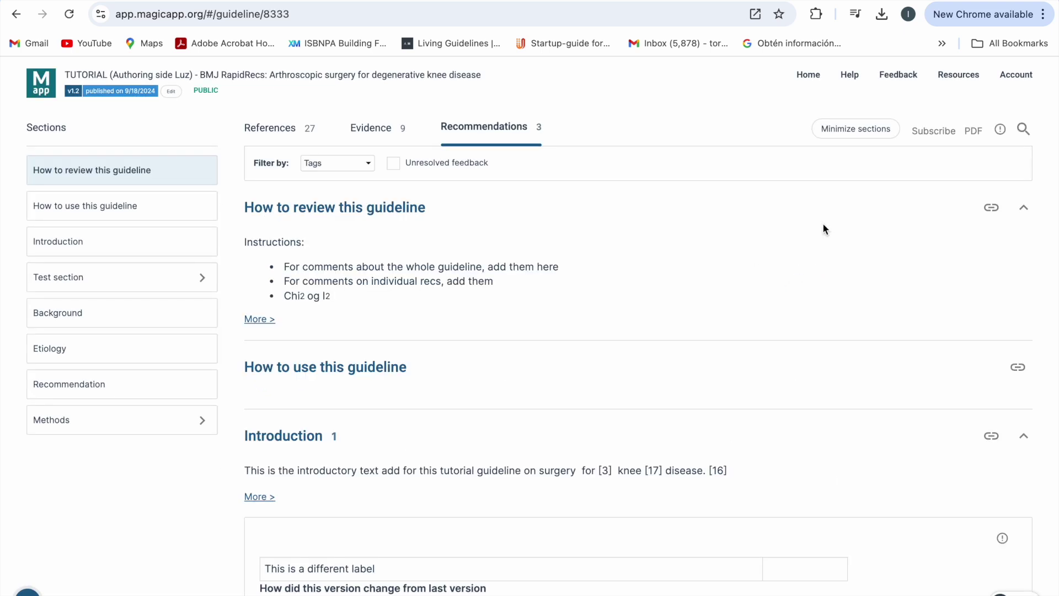
{"action": "scroll", "coordinate": [876, 322], "scroll_direction": "down", "scroll_amount": 3}
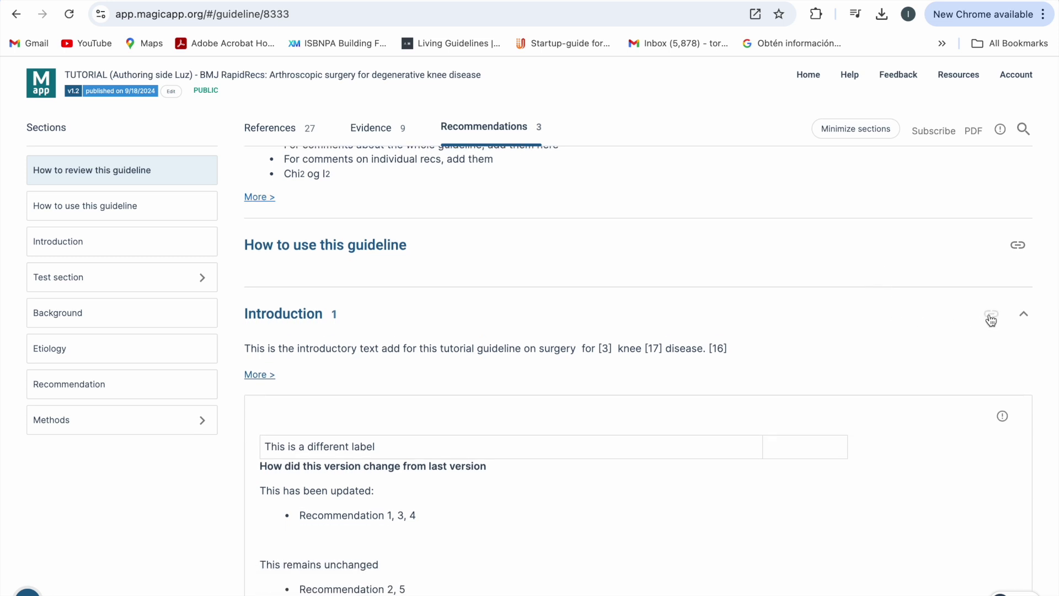
{"action": "left_click", "coordinate": [989, 315]}
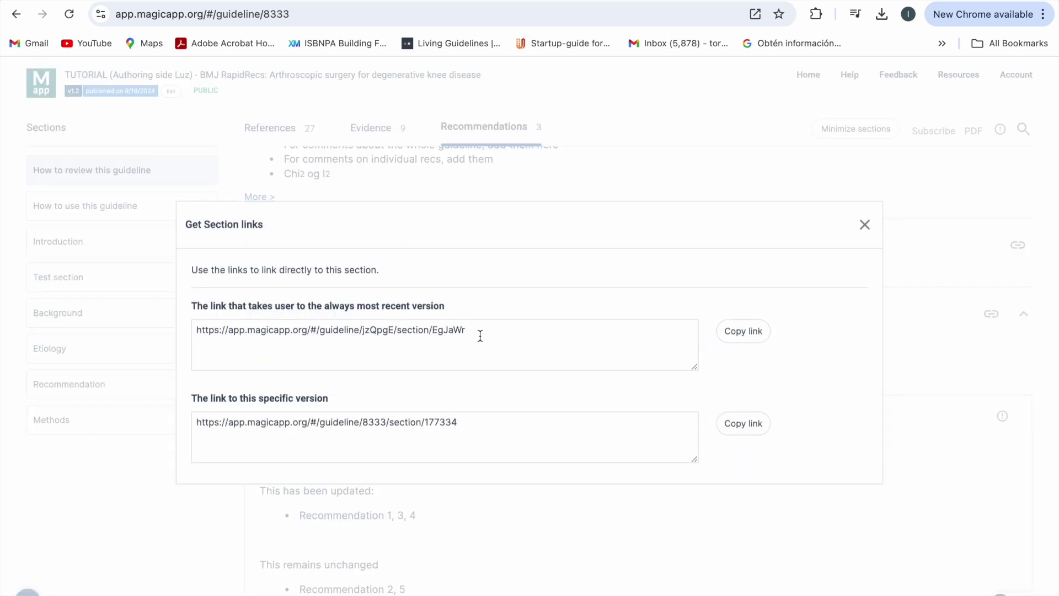
- Examine the Introduction section's always-most-recent link and compare it with the link to this specific version
{"action": "double_click", "coordinate": [432, 336]}
{"action": "left_click_drag", "start_coordinate": [432, 335], "coordinate": [364, 333]}
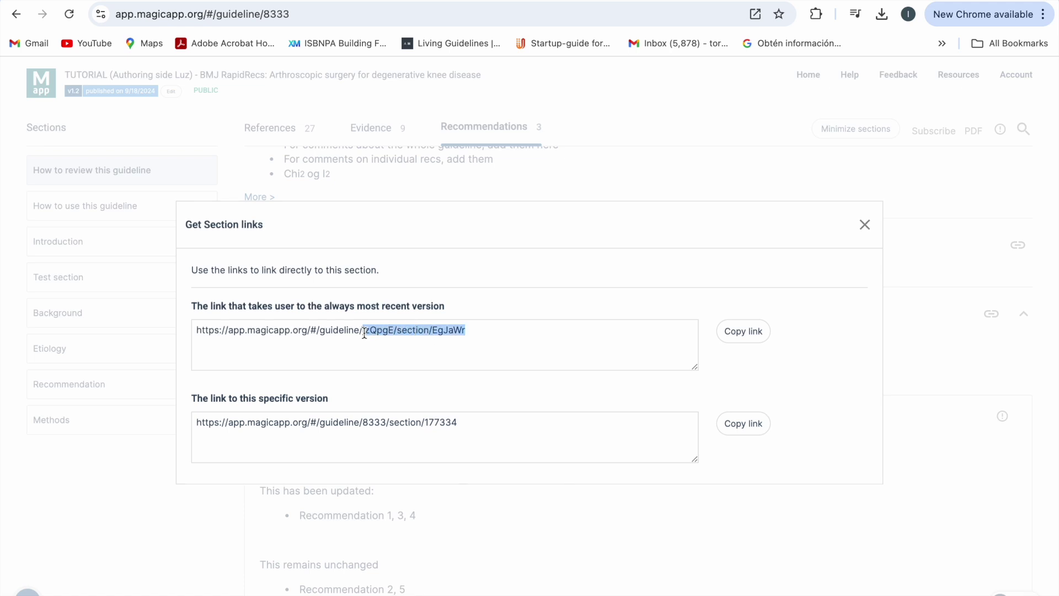
{"action": "left_click", "coordinate": [508, 432]}
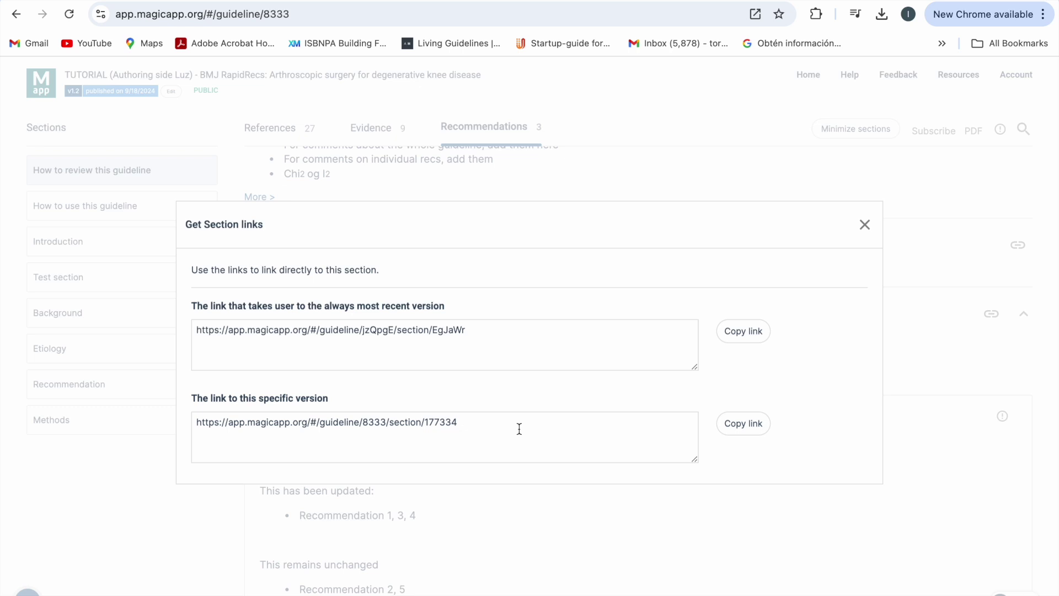
{"action": "left_click_drag", "start_coordinate": [378, 401], "coordinate": [190, 396]}
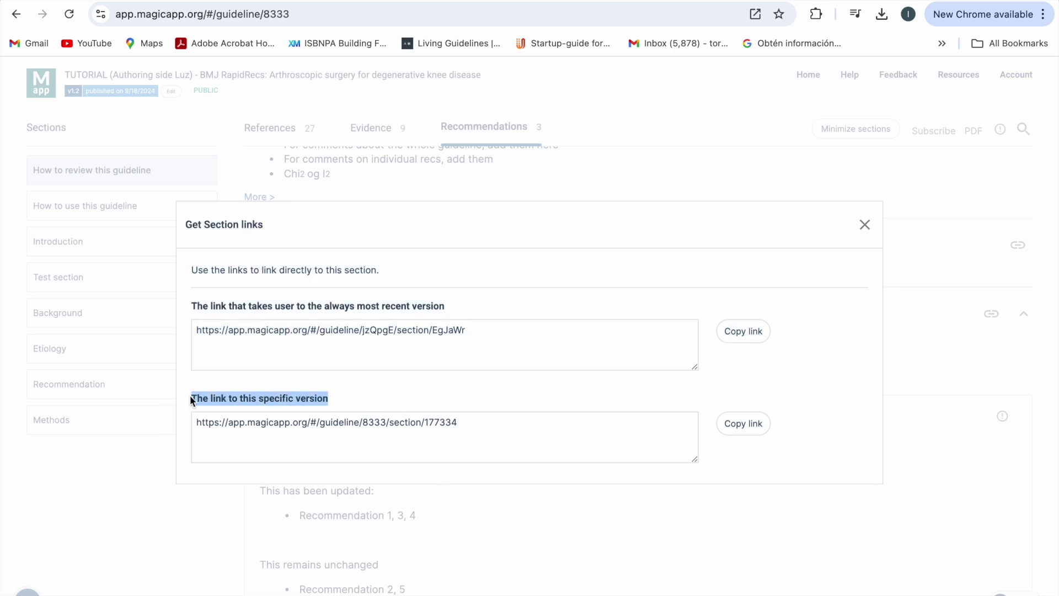
{"action": "left_click", "coordinate": [353, 390]}
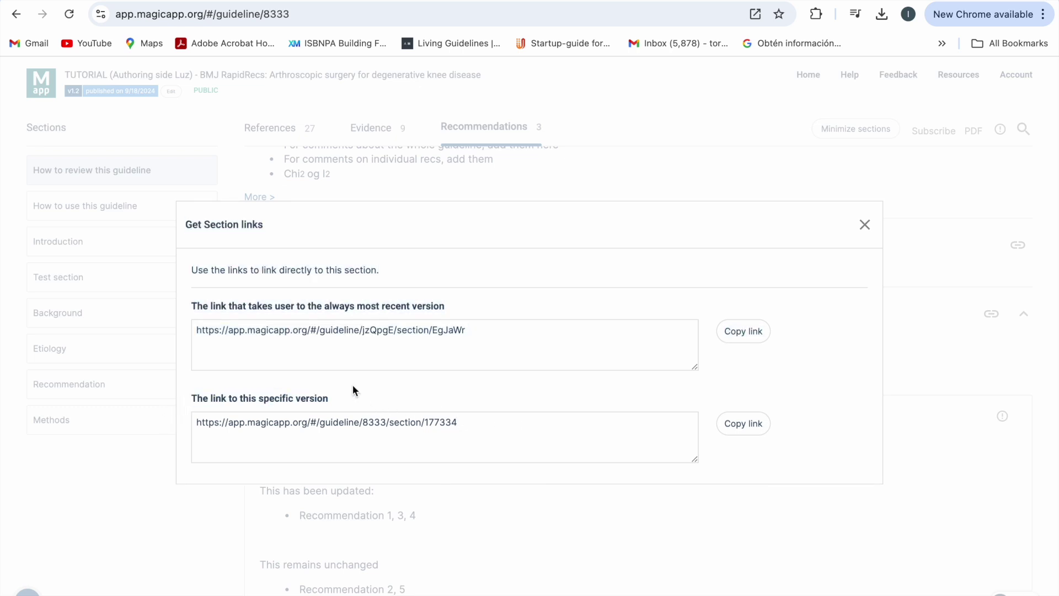
- Close the section links and open the links and widgets of the recommendation against arthroscopic knee surgery in the Recommendation section
{"action": "scroll", "coordinate": [837, 412], "scroll_direction": "down", "scroll_amount": 2}
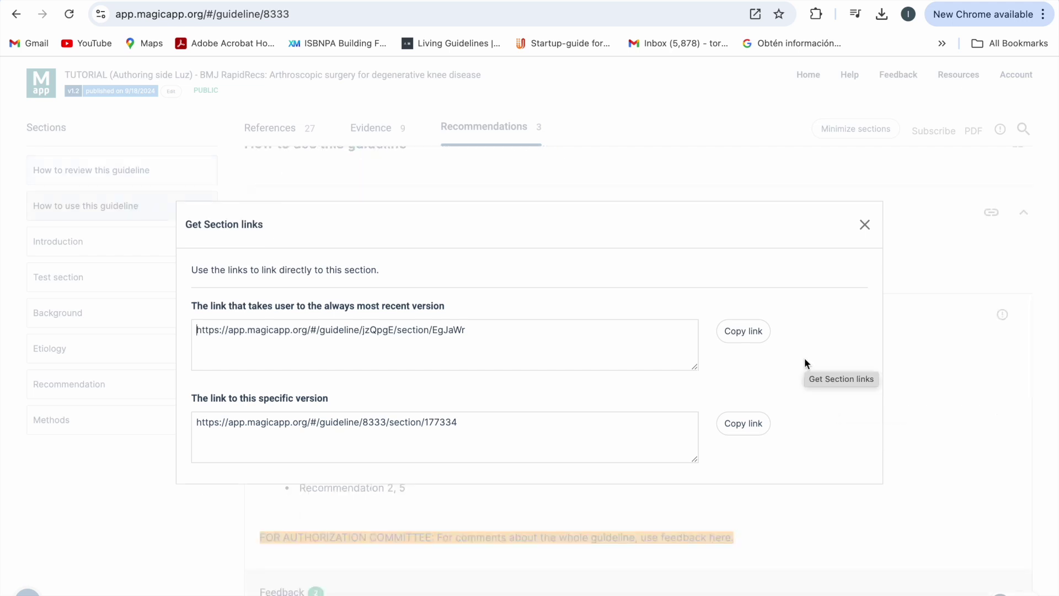
{"action": "left_click", "coordinate": [866, 226]}
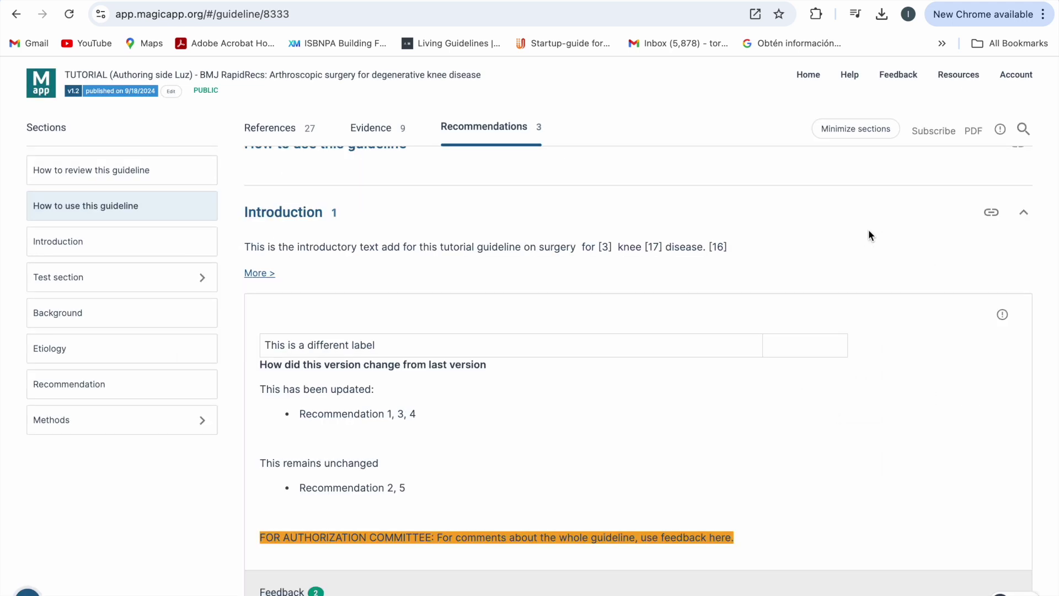
{"action": "left_click", "coordinate": [193, 387]}
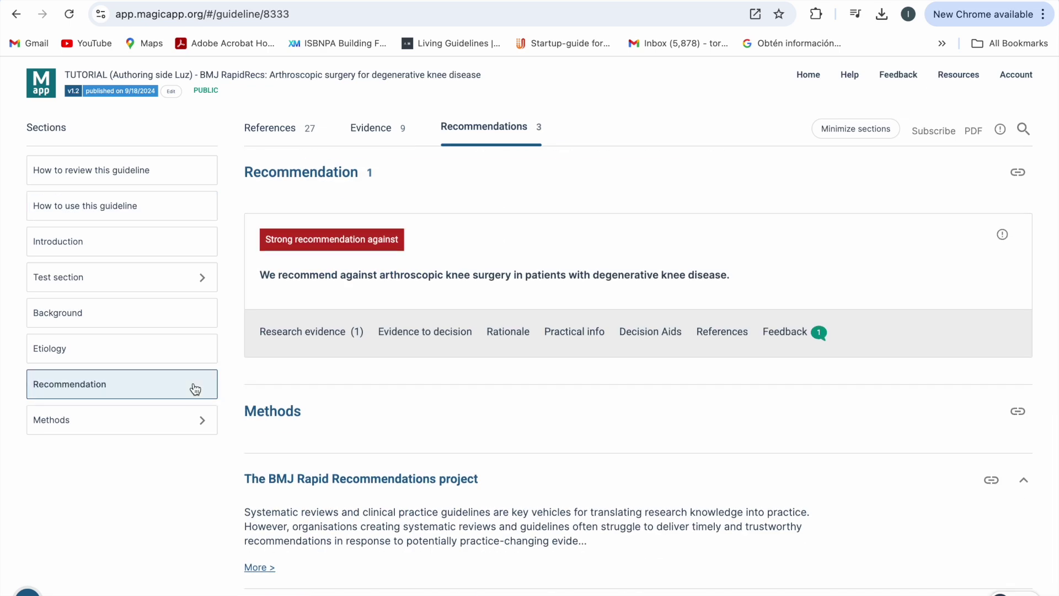
{"action": "left_click", "coordinate": [1009, 241]}
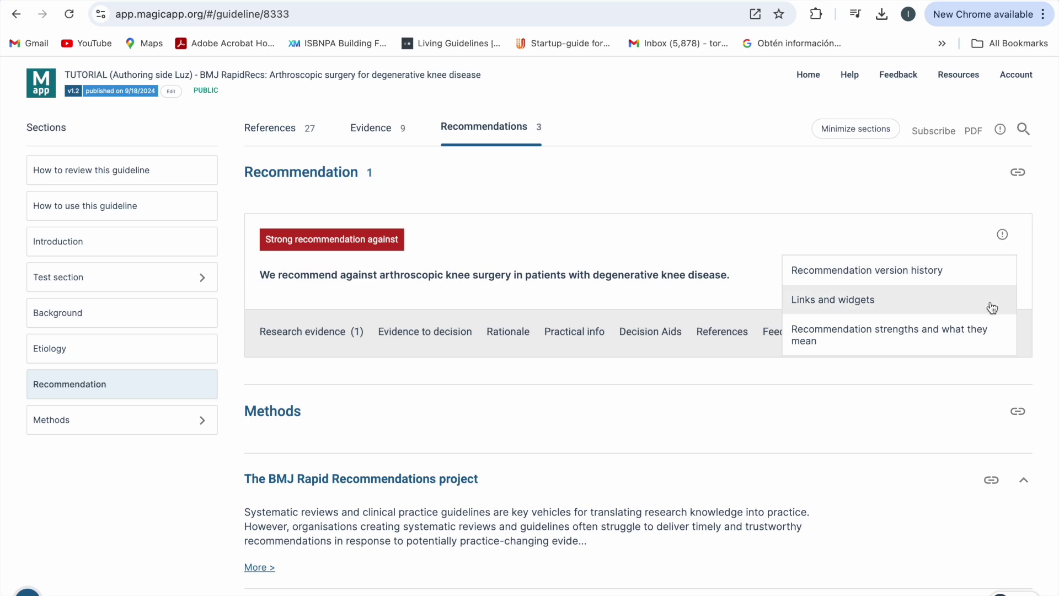
{"action": "left_click", "coordinate": [961, 310]}
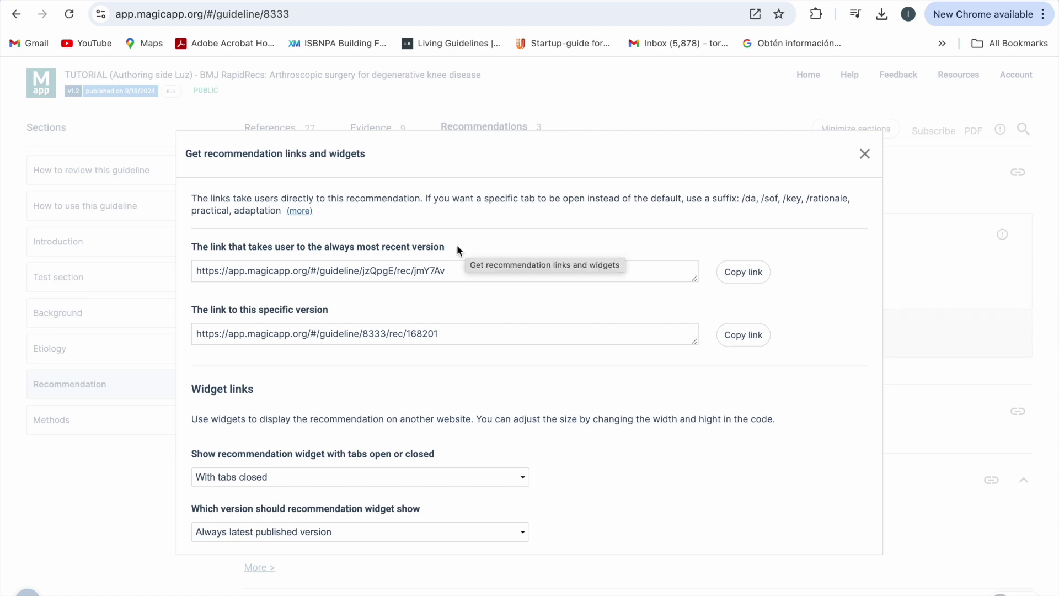
- Compare the recommendation's always-most-recent link with its specific-version link, and look over the widget links settings
{"action": "left_click_drag", "start_coordinate": [329, 310], "coordinate": [259, 310]}
{"action": "left_click", "coordinate": [442, 303]}
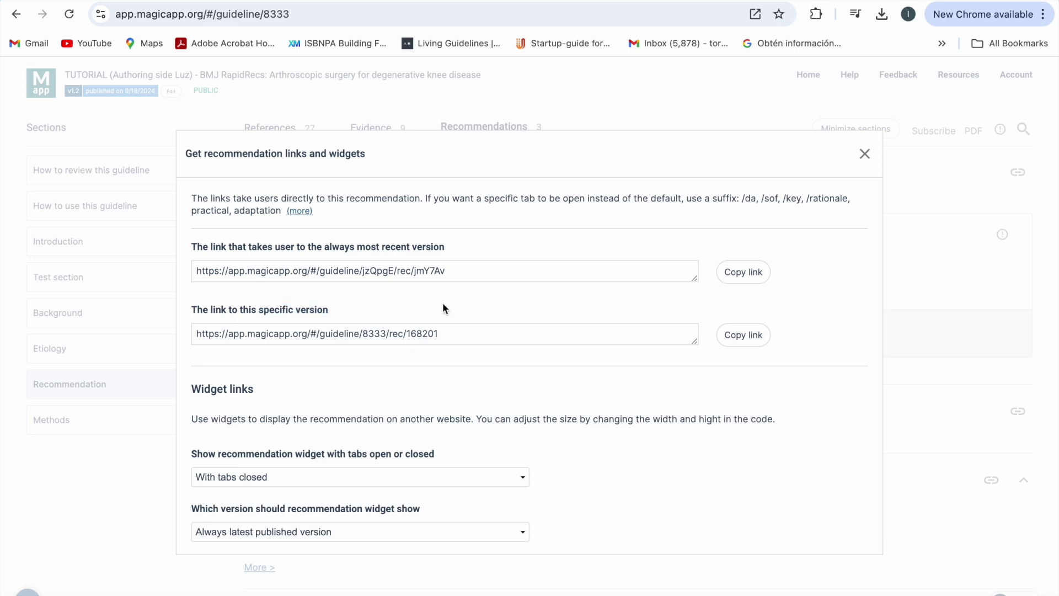
{"action": "scroll", "coordinate": [442, 307], "scroll_direction": "down", "scroll_amount": 3}
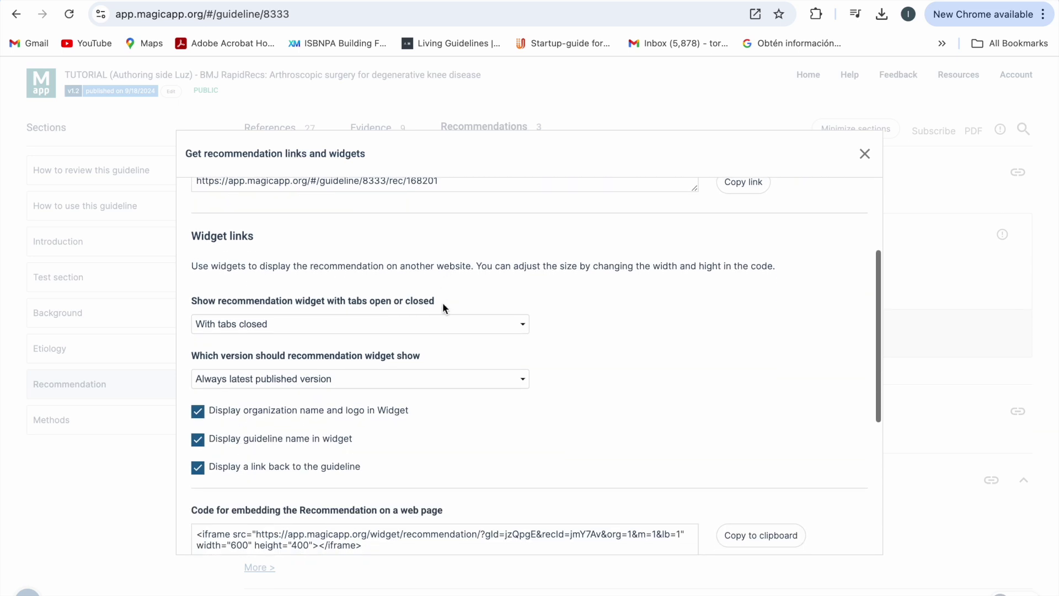
{"action": "scroll", "coordinate": [443, 307], "scroll_direction": "down", "scroll_amount": 1}
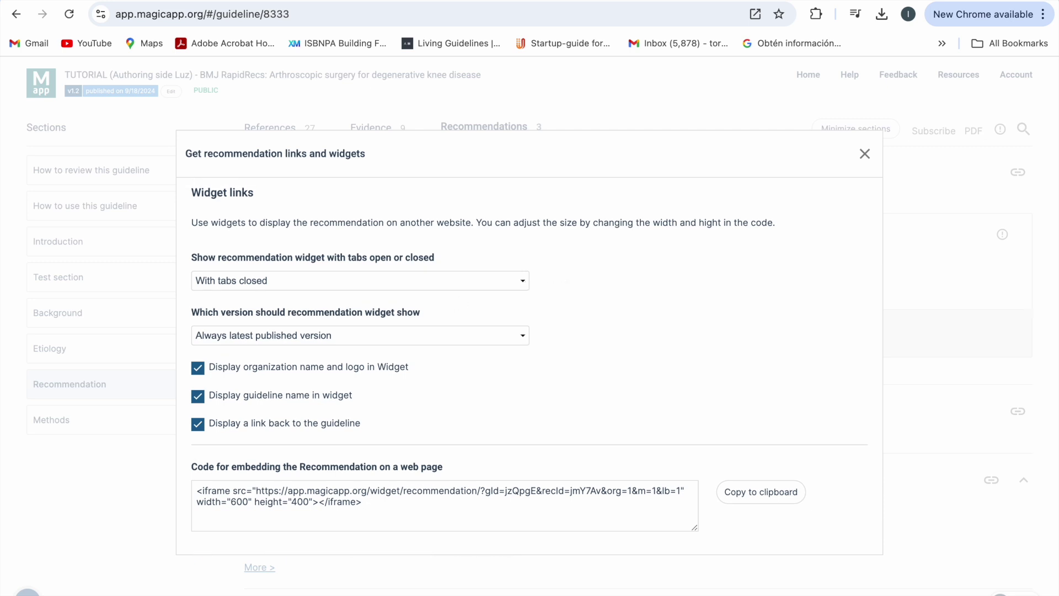
- Review the recommendation widget's tab display and version choices, keeping tabs closed and always latest published version, and examine the embed codes
{"action": "left_click", "coordinate": [525, 285]}
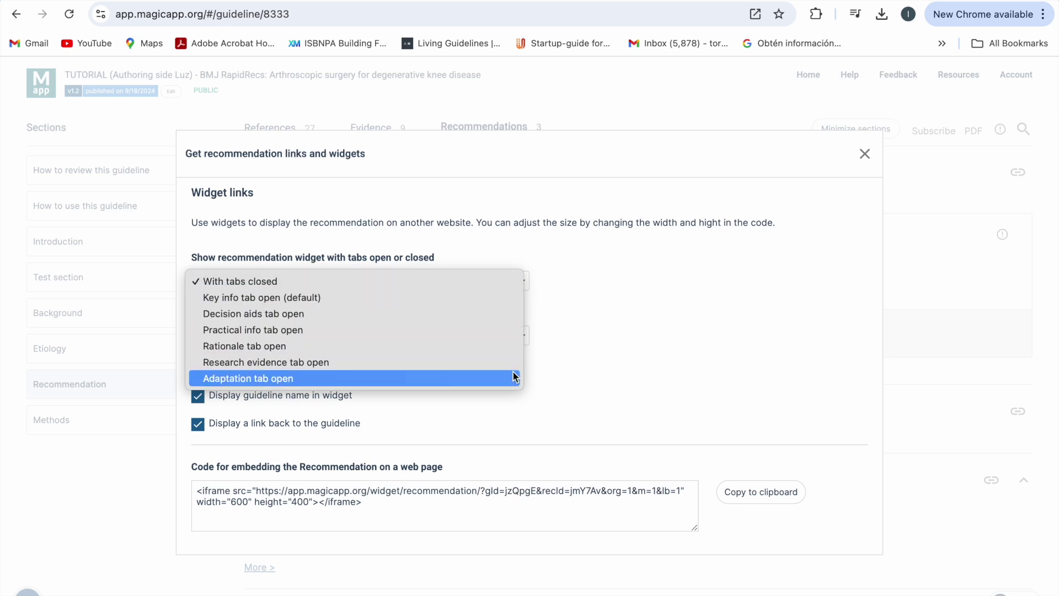
{"action": "left_click", "coordinate": [576, 353]}
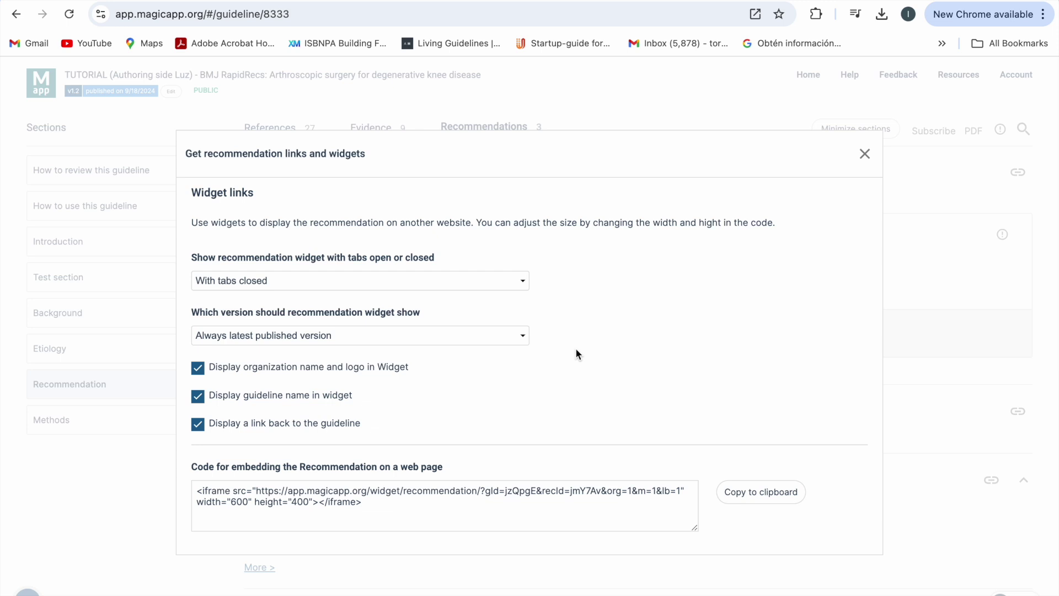
{"action": "left_click", "coordinate": [525, 337]}
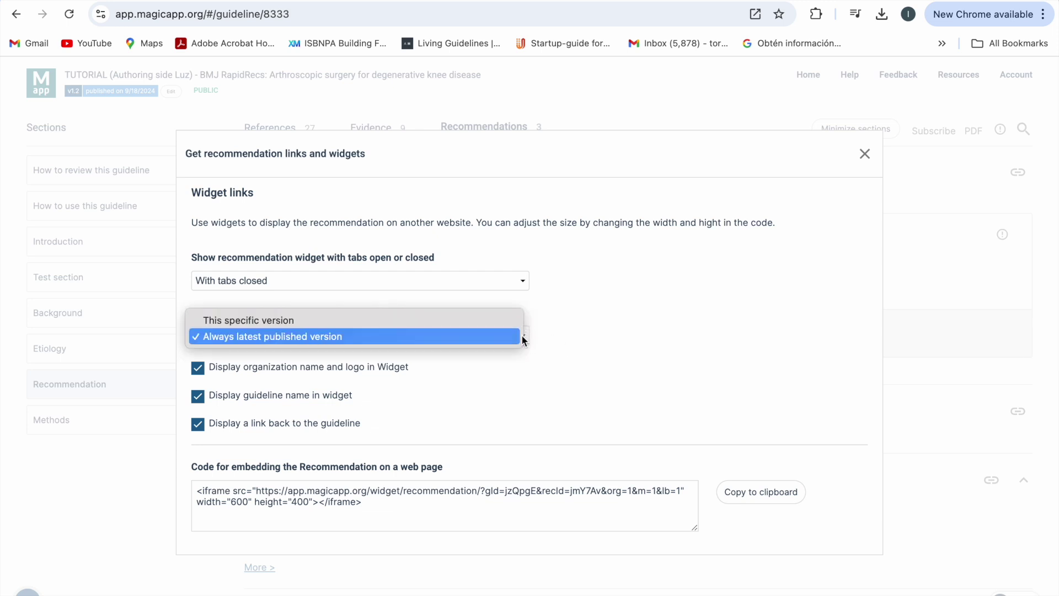
{"action": "left_click", "coordinate": [589, 351]}
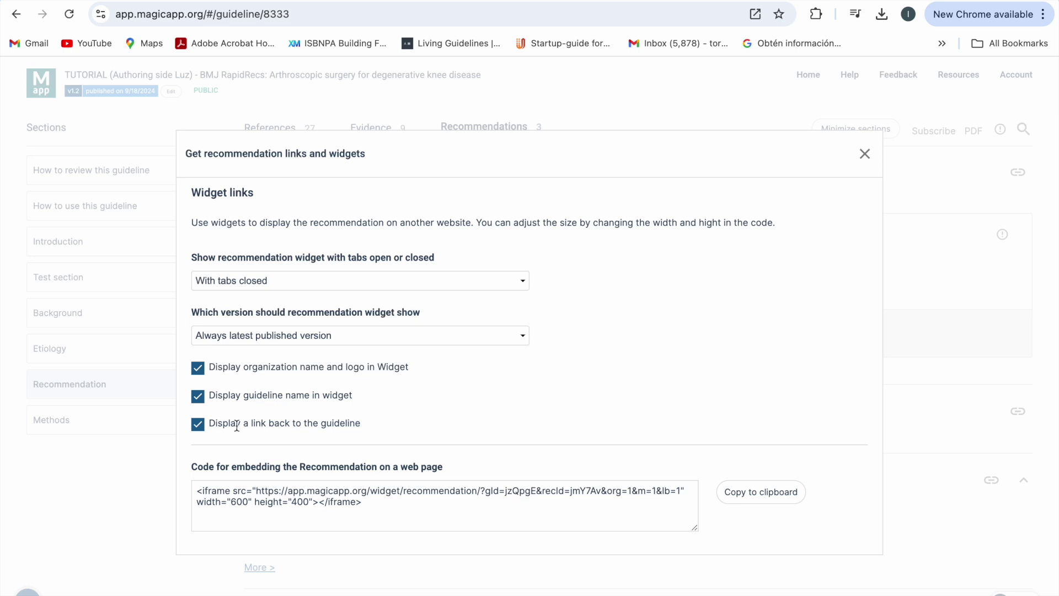
{"action": "scroll", "coordinate": [363, 422], "scroll_direction": "down", "scroll_amount": 5}
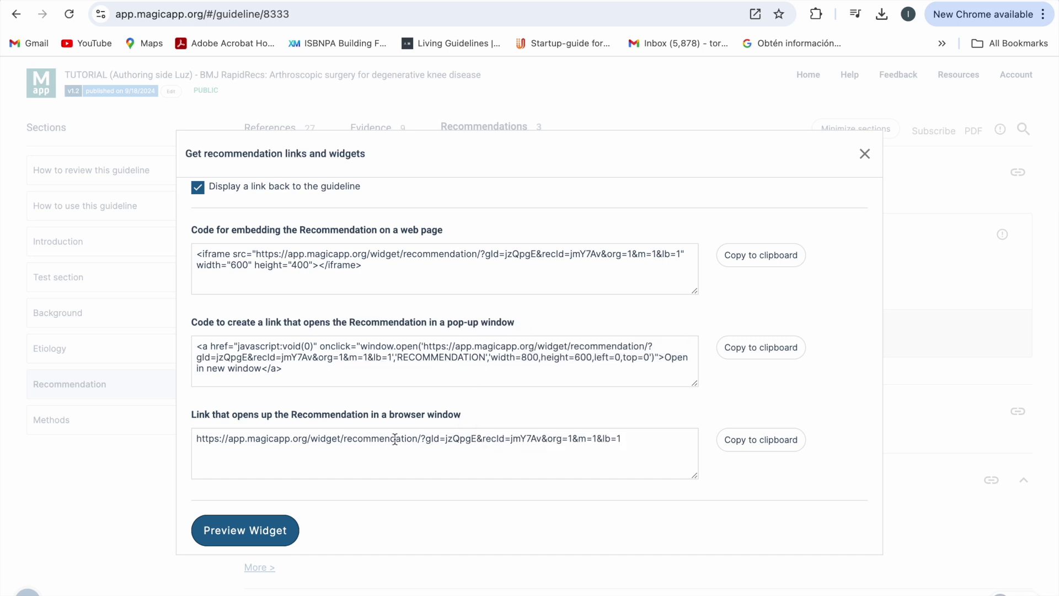
- Preview the recommendation widget and view its Research evidence, Evidence to decision and Rationale content
{"action": "left_click", "coordinate": [266, 535]}
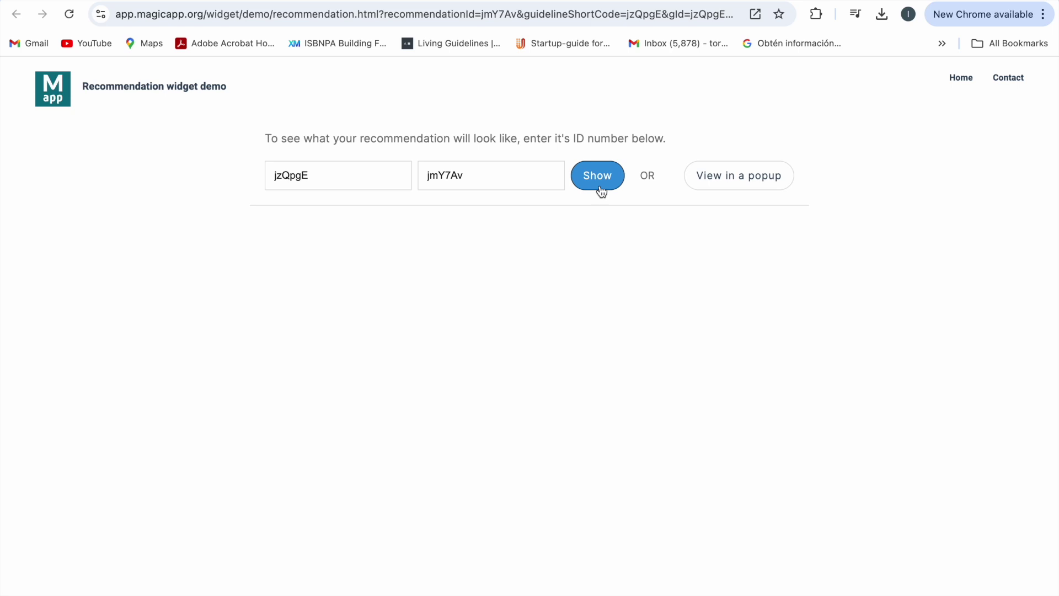
{"action": "left_click", "coordinate": [600, 185]}
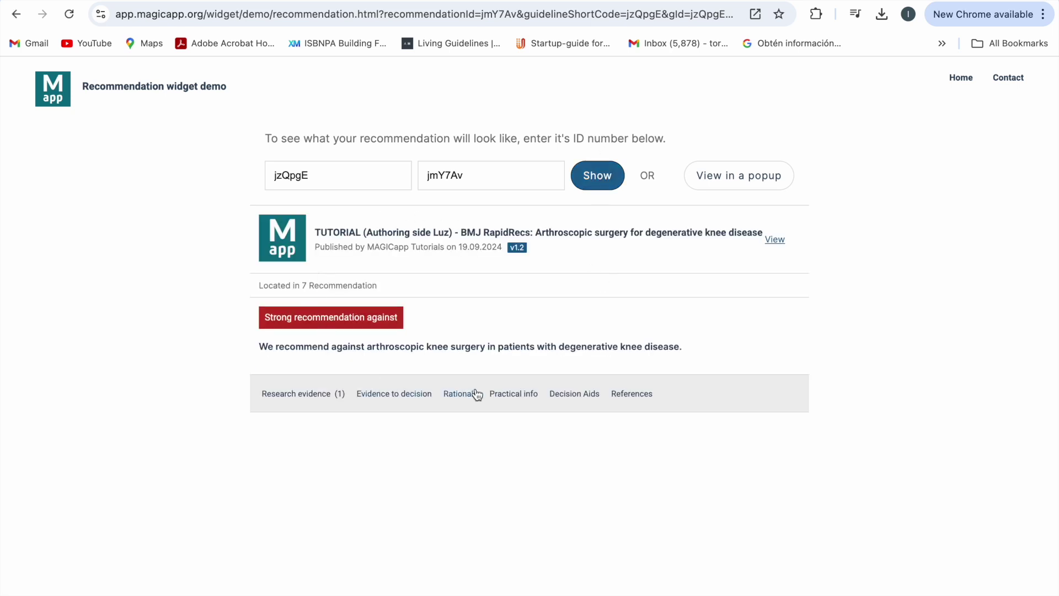
{"action": "left_click", "coordinate": [326, 402]}
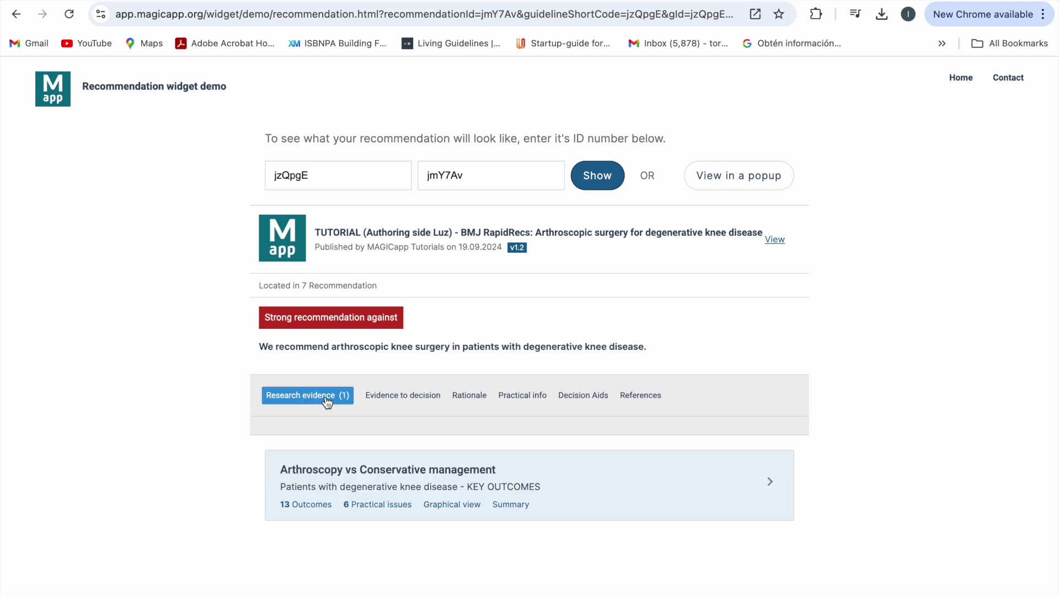
{"action": "left_click", "coordinate": [390, 395]}
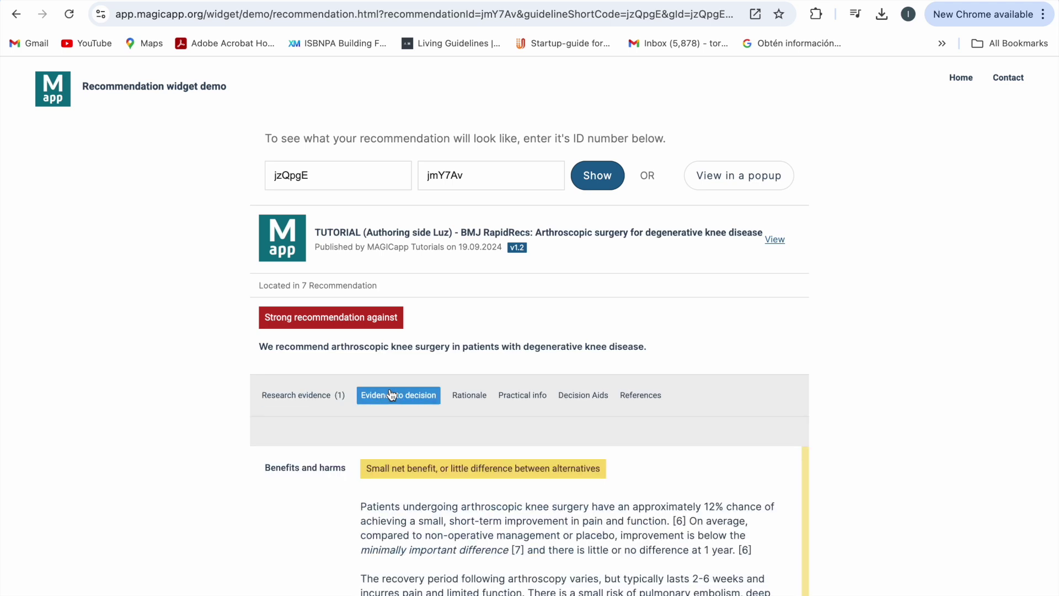
{"action": "left_click", "coordinate": [473, 396]}
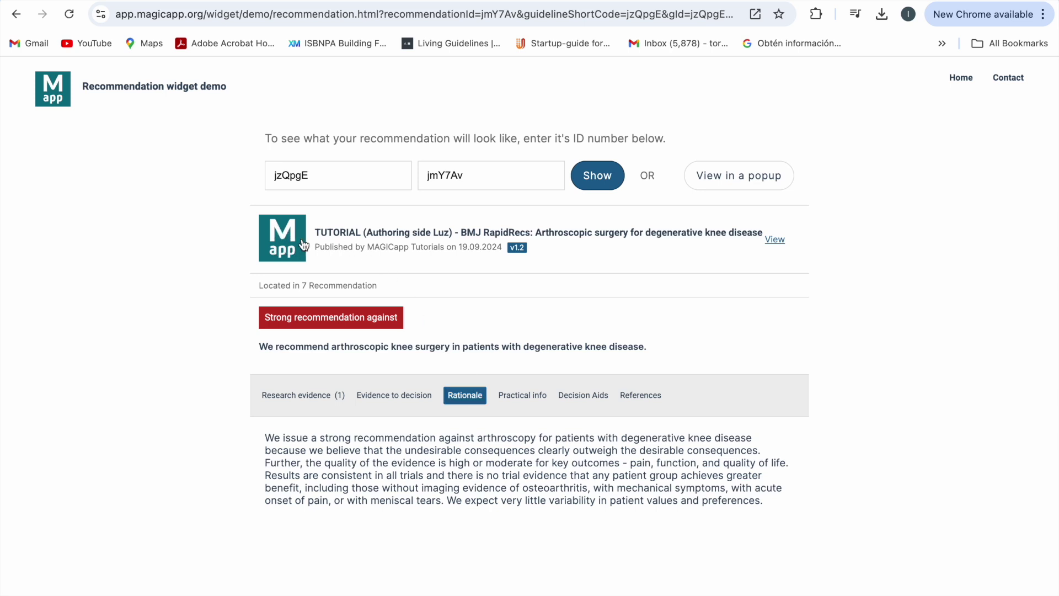
- Examine the publication details in the widget preview and follow its link back to the recommendation in the guideline
{"action": "left_click_drag", "start_coordinate": [315, 247], "coordinate": [489, 251]}
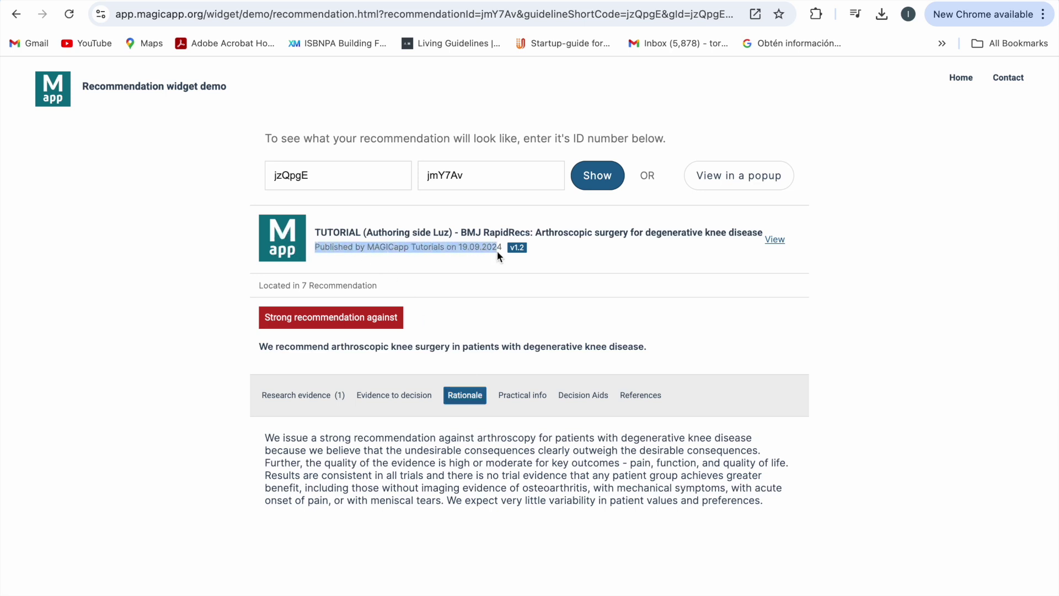
{"action": "left_click", "coordinate": [572, 257]}
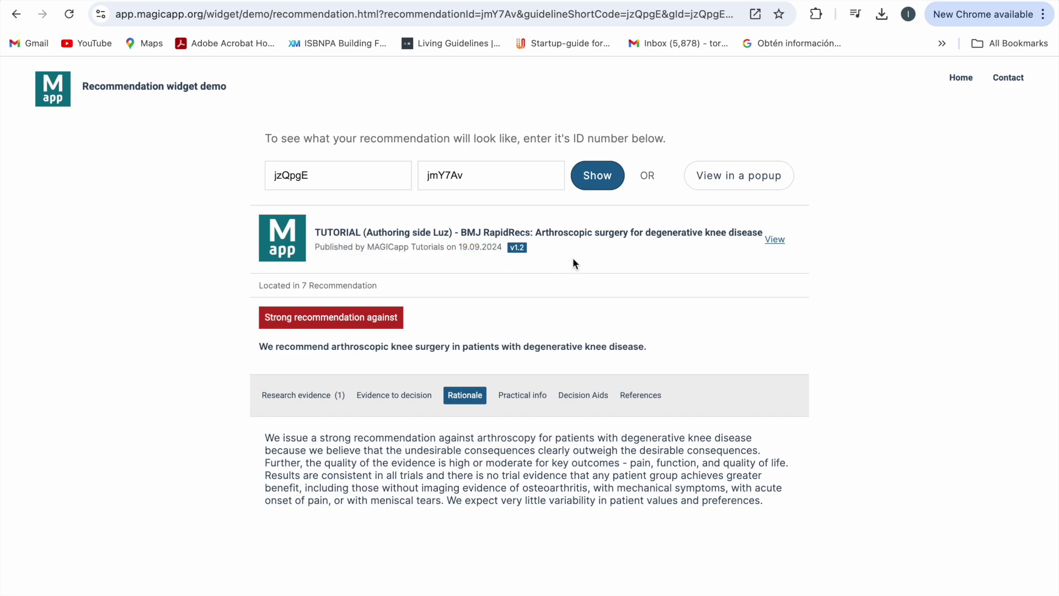
{"action": "left_click", "coordinate": [774, 240]}
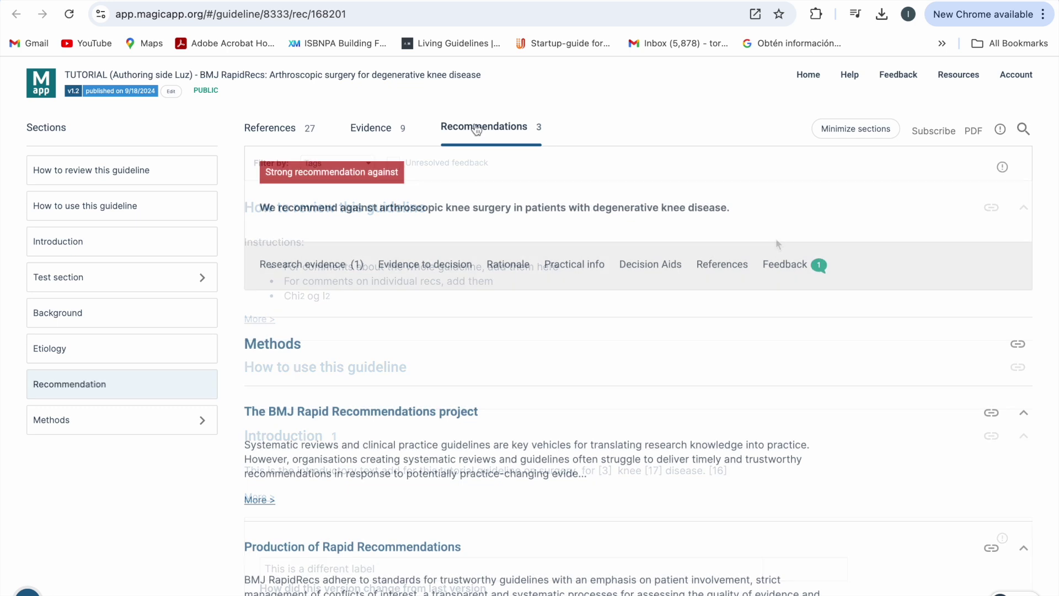
- Open the widget code for PICO 7.1 in the guideline's evidence and review its version choices, keeping always latest published version
{"action": "left_click", "coordinate": [370, 130]}
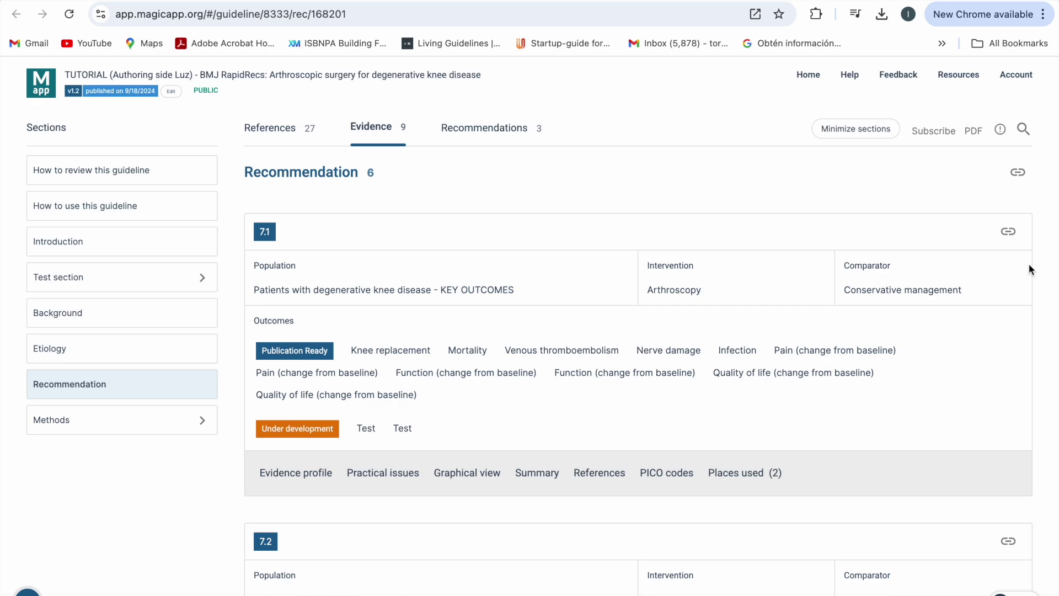
{"action": "left_click", "coordinate": [1008, 232]}
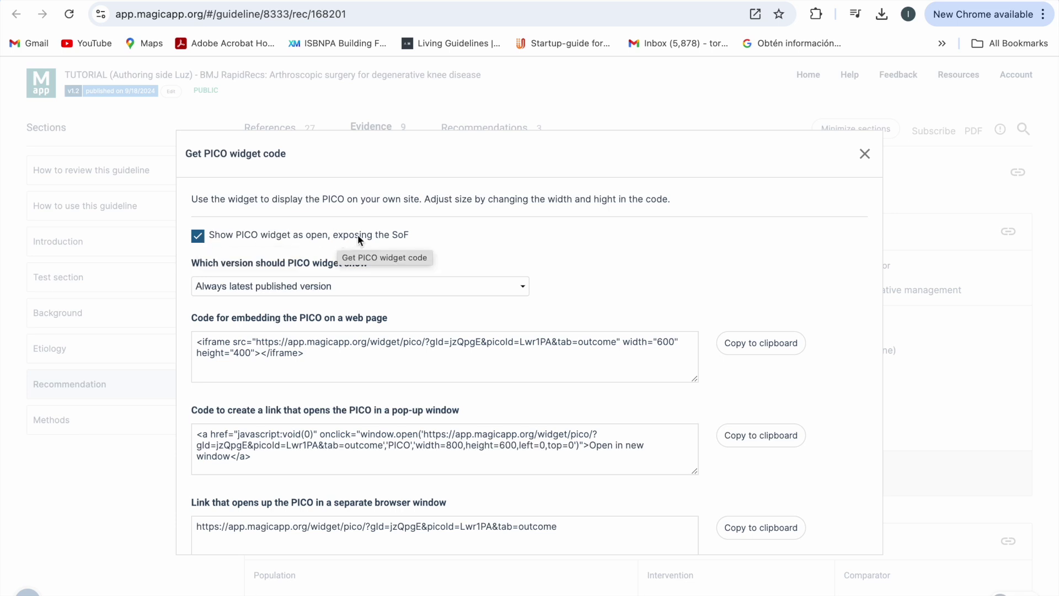
{"action": "left_click", "coordinate": [523, 288]}
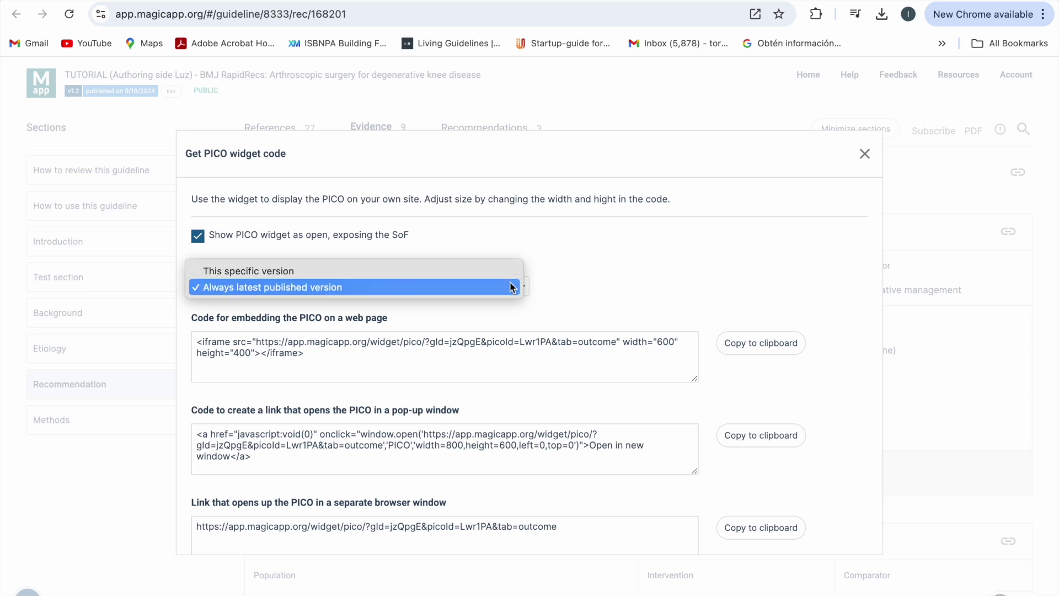
{"action": "left_click", "coordinate": [513, 286]}
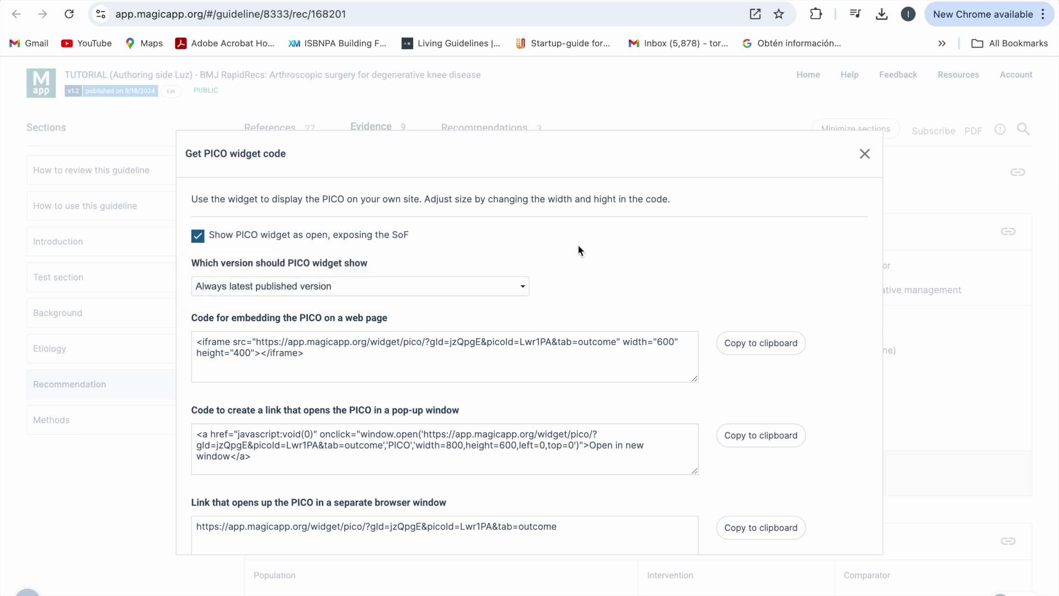
- Examine the PICO widget's code for embedding on a web page, its pop-up window code and its separate browser window link
{"action": "scroll", "coordinate": [577, 241], "scroll_direction": "down", "scroll_amount": 3}
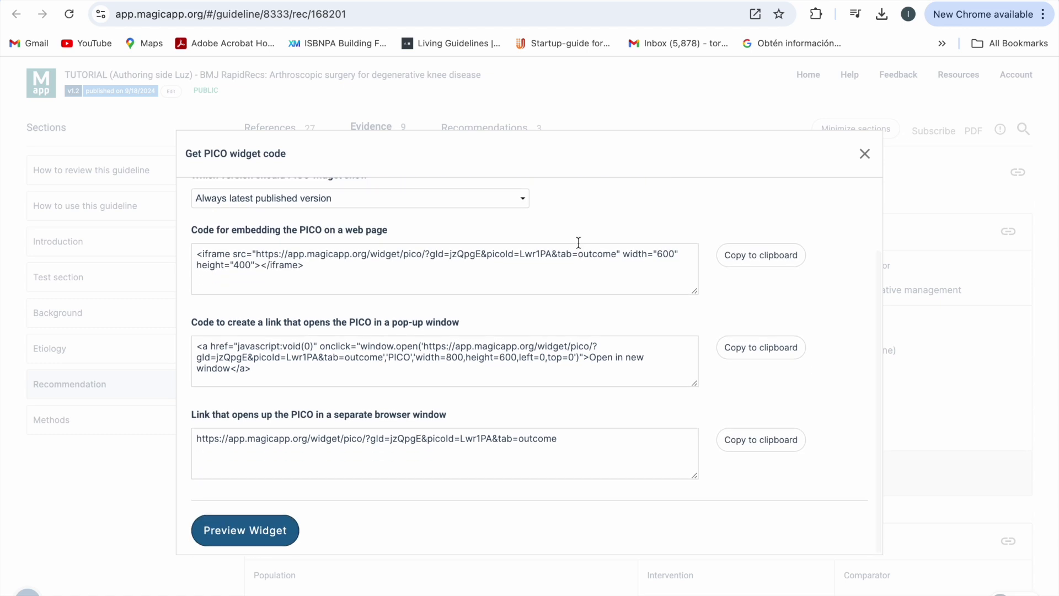
{"action": "left_click_drag", "start_coordinate": [388, 233], "coordinate": [344, 231]}
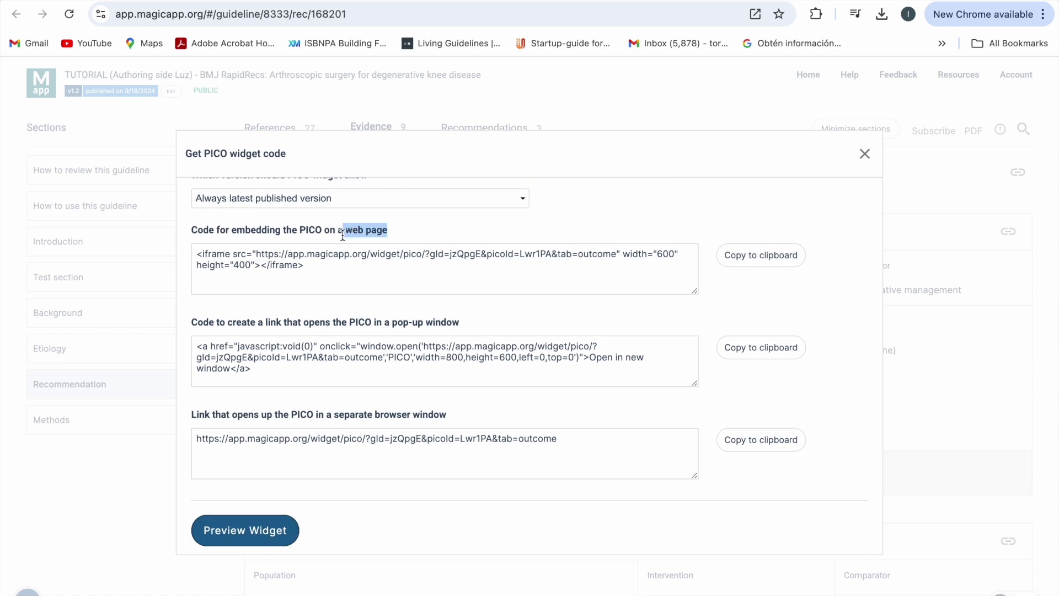
{"action": "left_click_drag", "start_coordinate": [385, 320], "coordinate": [464, 327]}
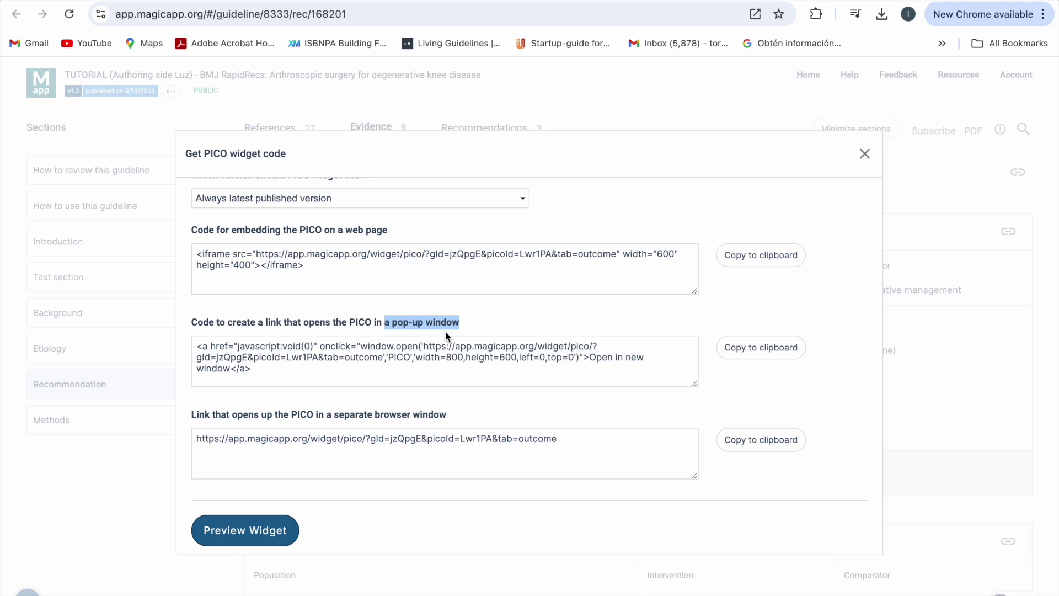
{"action": "left_click_drag", "start_coordinate": [377, 415], "coordinate": [472, 416]}
{"action": "left_click", "coordinate": [481, 419]}
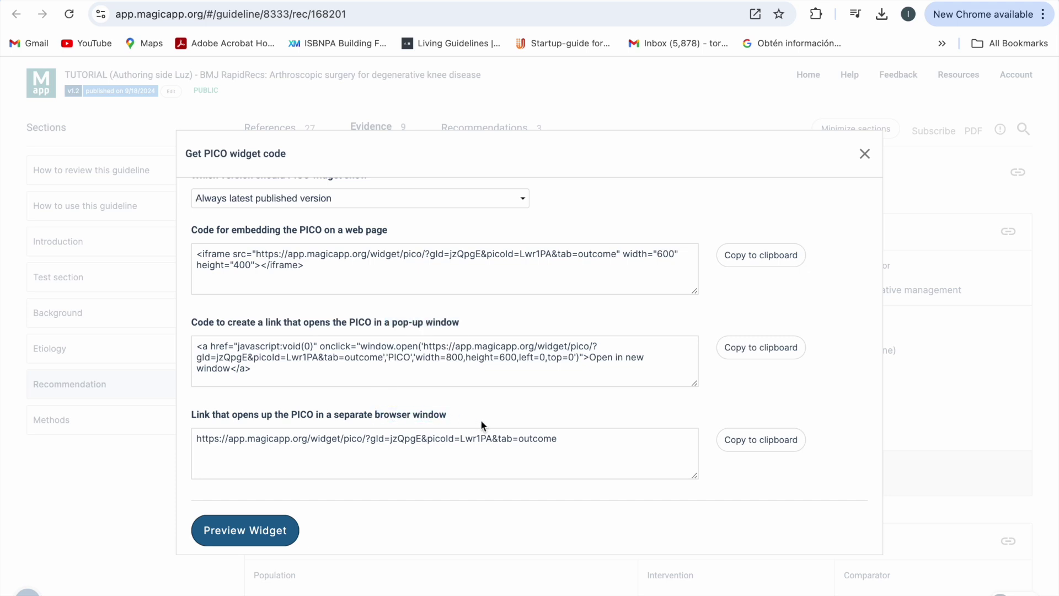
- Preview the PICO widget and look through its evidence profile
{"action": "left_click", "coordinate": [248, 530]}
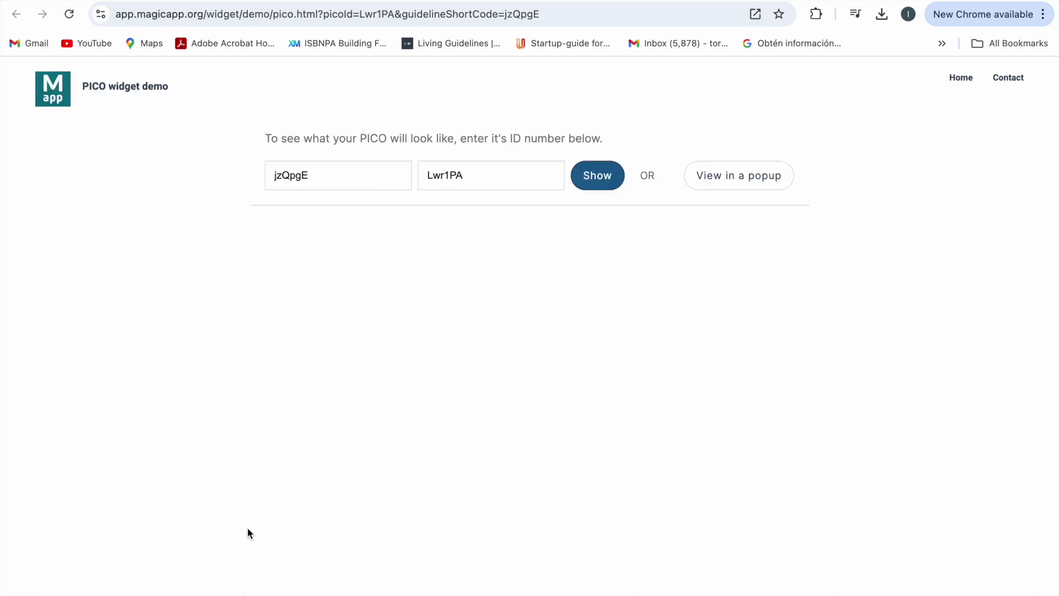
{"action": "left_click", "coordinate": [600, 177]}
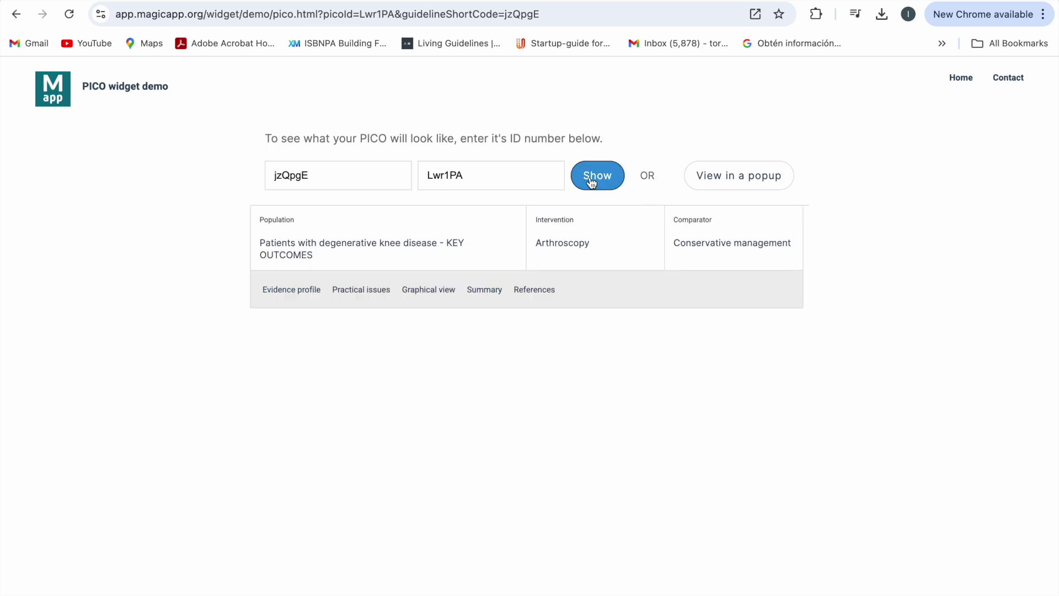
{"action": "left_click", "coordinate": [303, 293]}
{"action": "scroll", "coordinate": [444, 353], "scroll_direction": "down", "scroll_amount": 4}
{"action": "scroll", "coordinate": [444, 357], "scroll_direction": "up", "scroll_amount": 4}
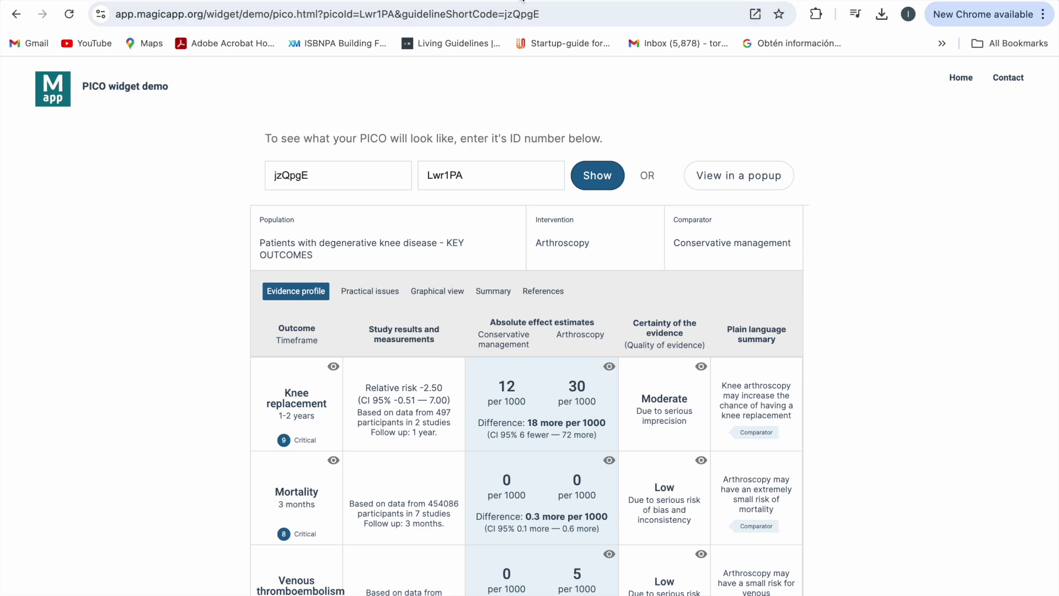
- Return to the guideline, close the PICO widget code, and open the guideline's draft for editing
{"action": "left_click", "coordinate": [523, 0]}
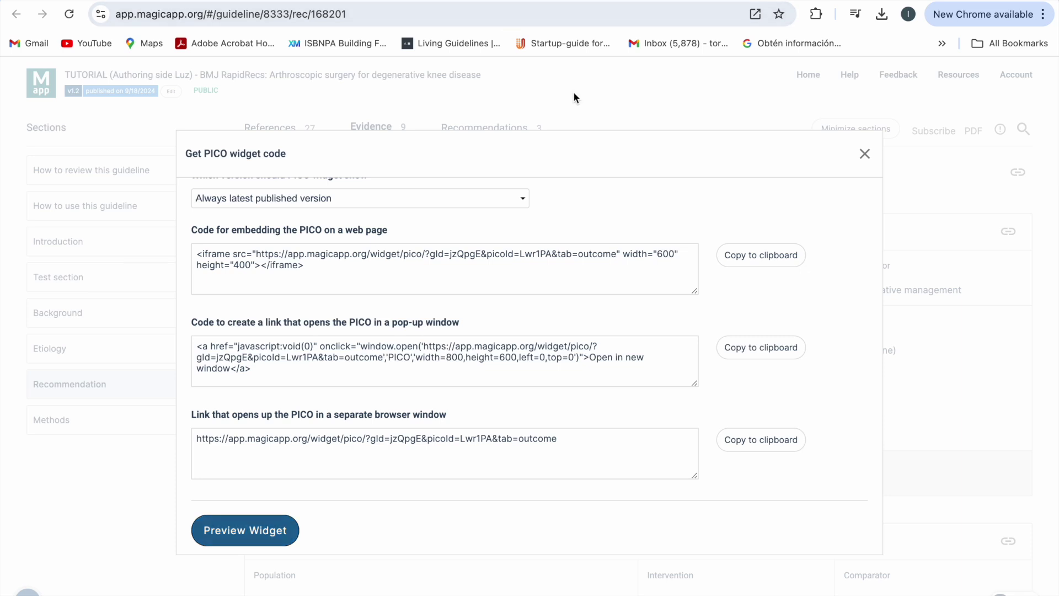
{"action": "left_click", "coordinate": [866, 157]}
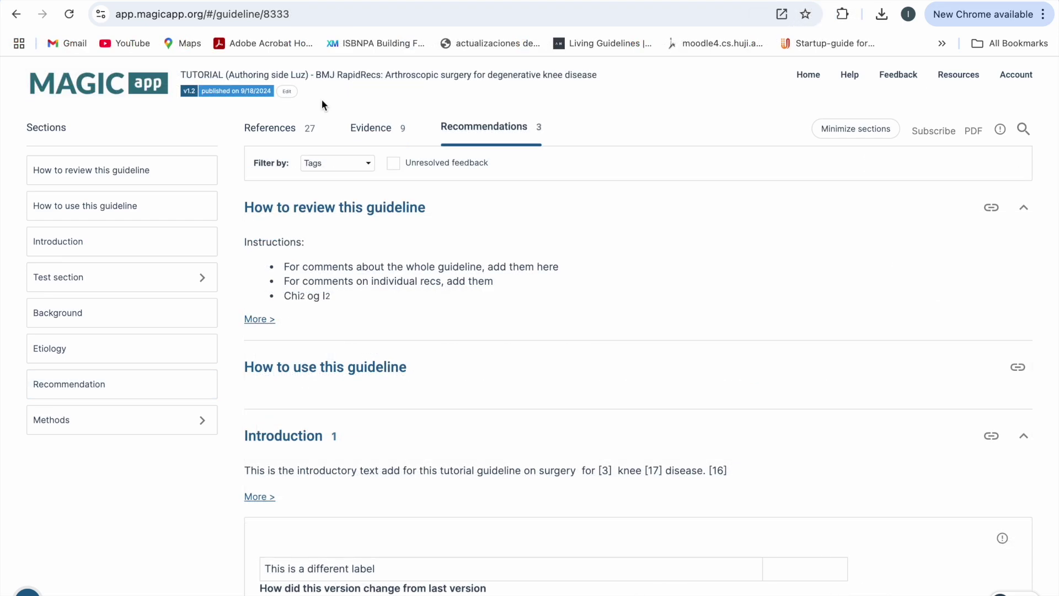
{"action": "left_click", "coordinate": [287, 92]}
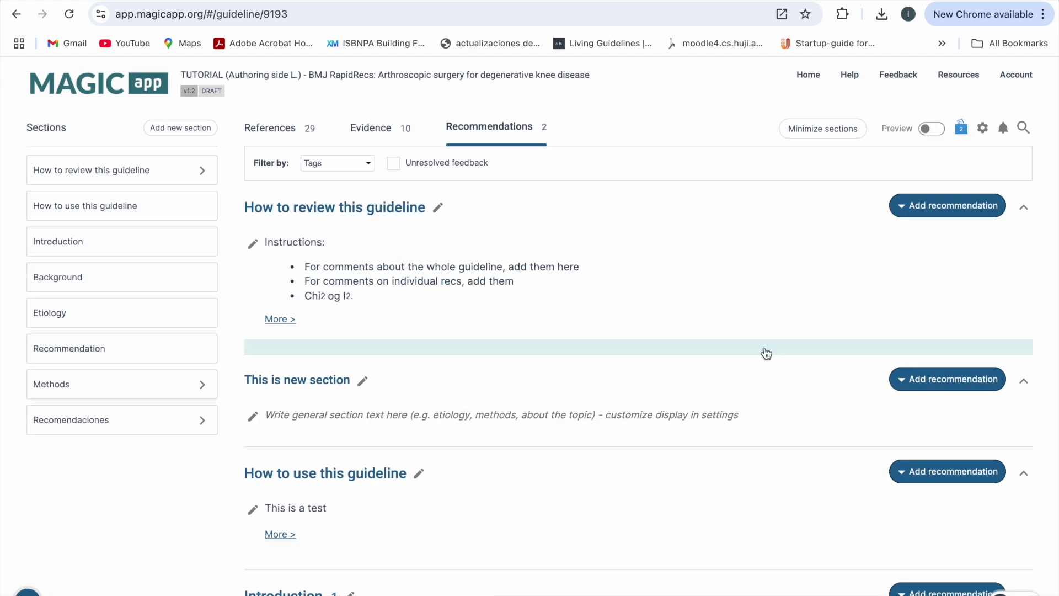
- View the links for the draft's "How to review this guideline" section and close them
{"action": "left_click", "coordinate": [953, 208]}
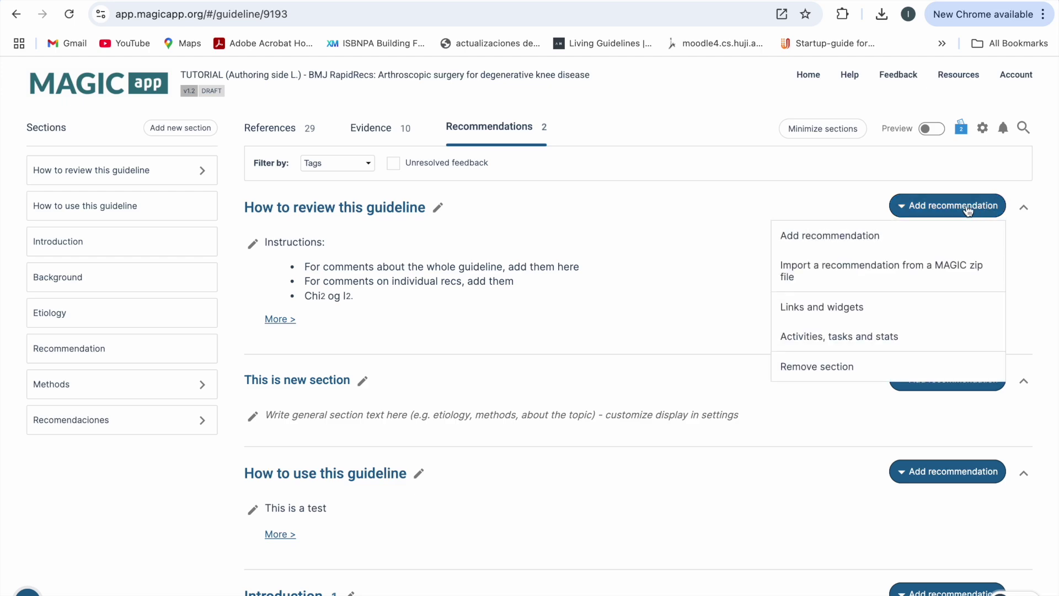
{"action": "left_click", "coordinate": [882, 306]}
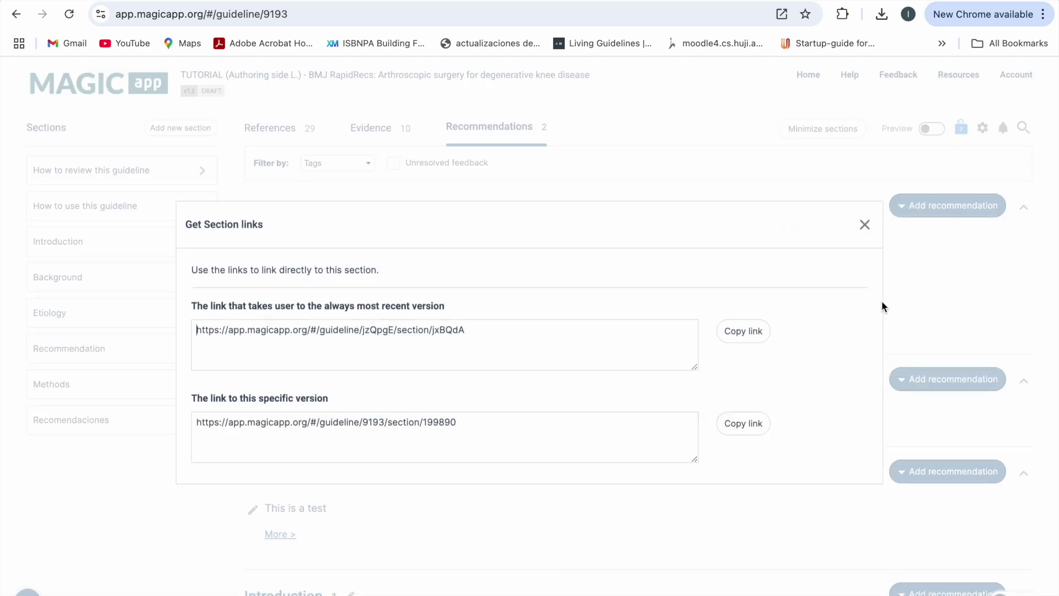
{"action": "left_click", "coordinate": [864, 226]}
- View the links and widgets of the strong recommendation against arthroscopic knee surgery, and close them
{"action": "scroll", "coordinate": [856, 445], "scroll_direction": "down", "scroll_amount": 15}
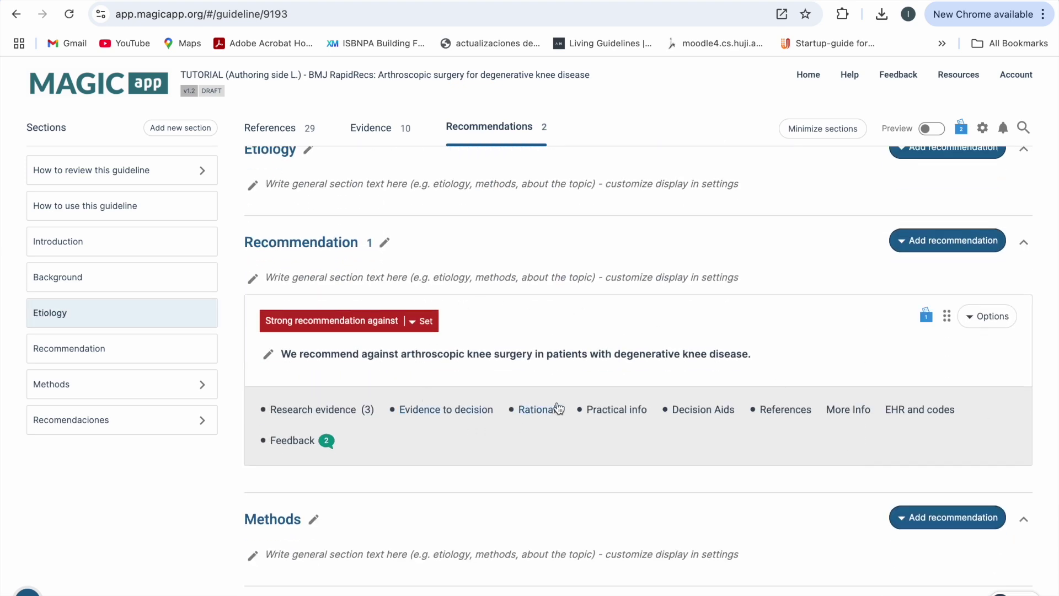
{"action": "left_click", "coordinate": [975, 324]}
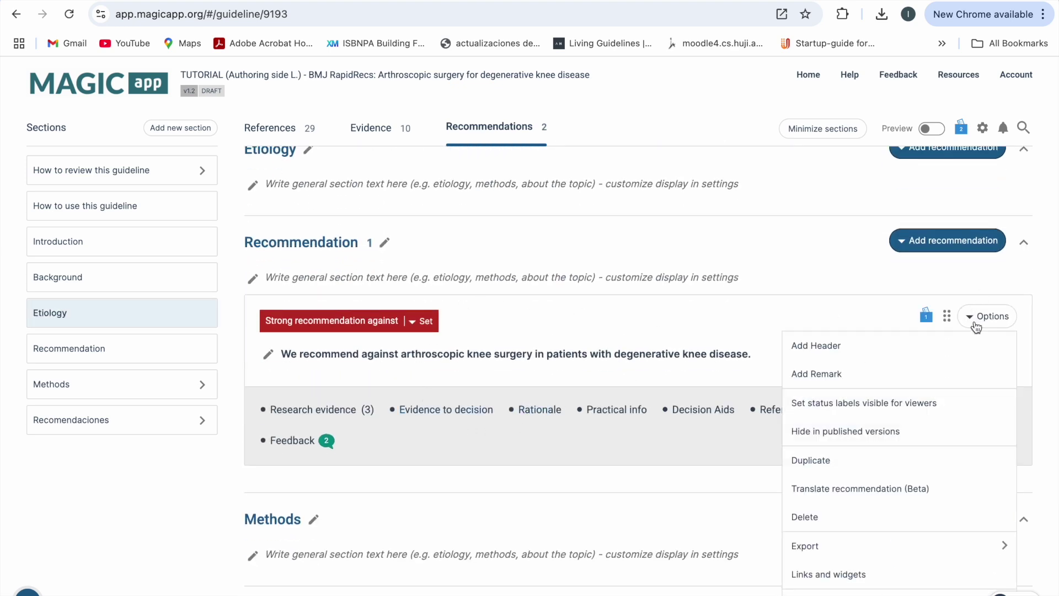
{"action": "left_click", "coordinate": [893, 579]}
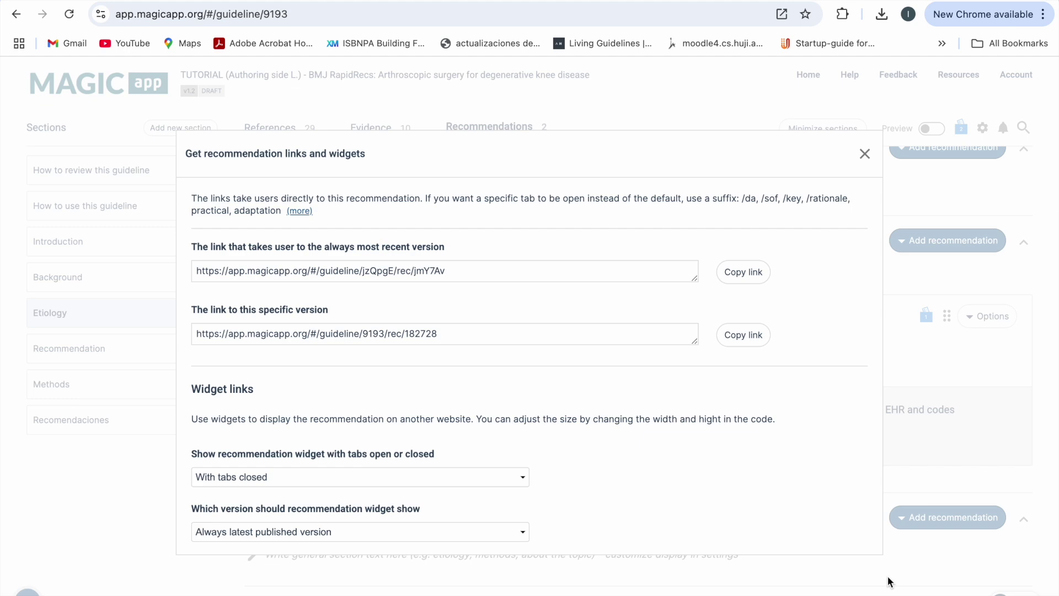
{"action": "left_click", "coordinate": [863, 156]}
- Open the widget code for PICO 6.1 in the draft guideline's evidence
{"action": "left_click", "coordinate": [377, 132]}
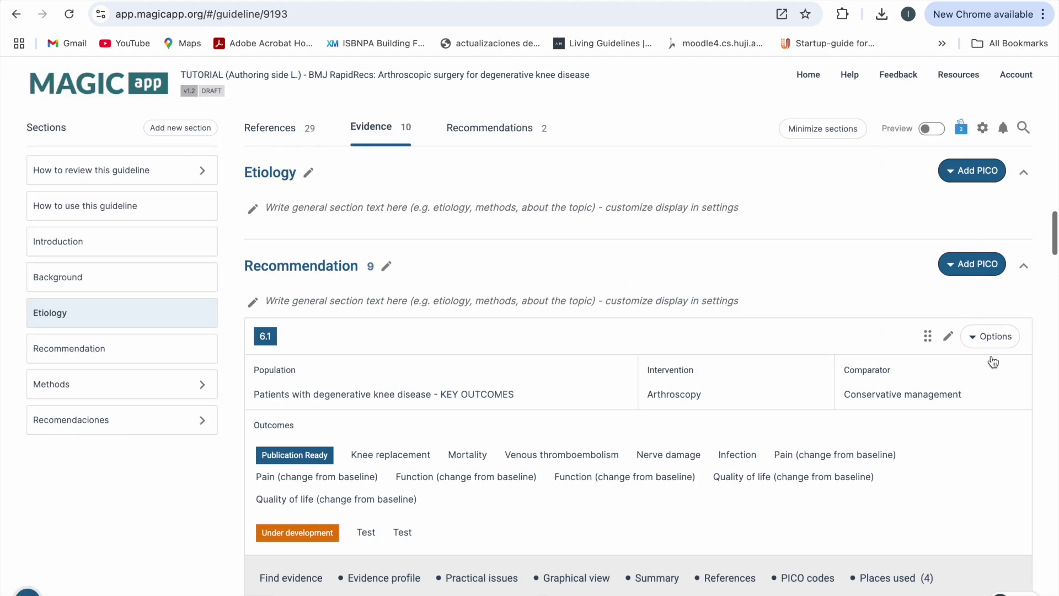
{"action": "scroll", "coordinate": [971, 416], "scroll_direction": "down", "scroll_amount": 2}
{"action": "left_click", "coordinate": [1000, 272]}
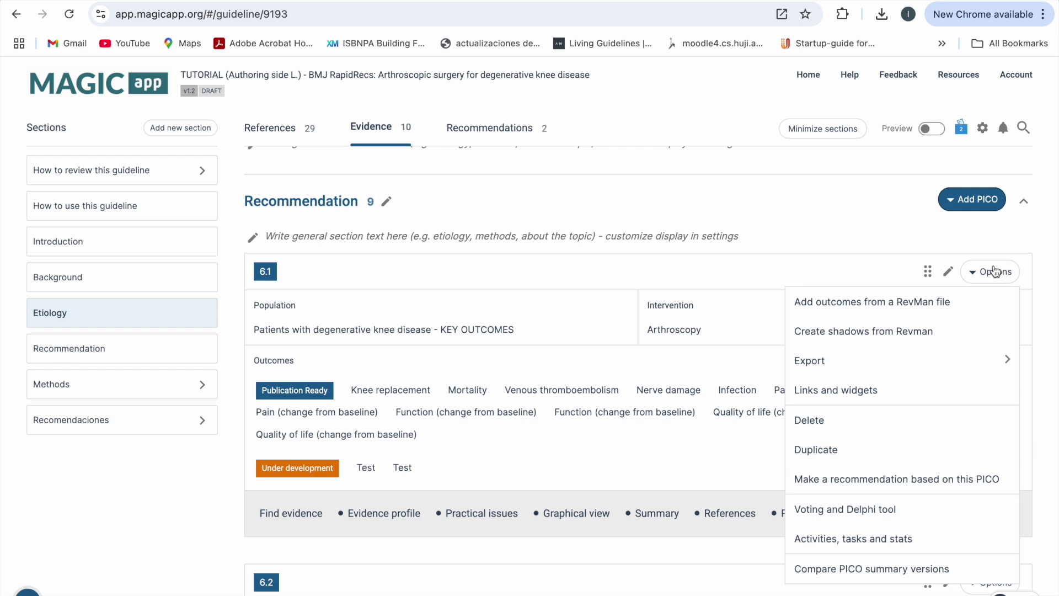
{"action": "left_click", "coordinate": [842, 390]}
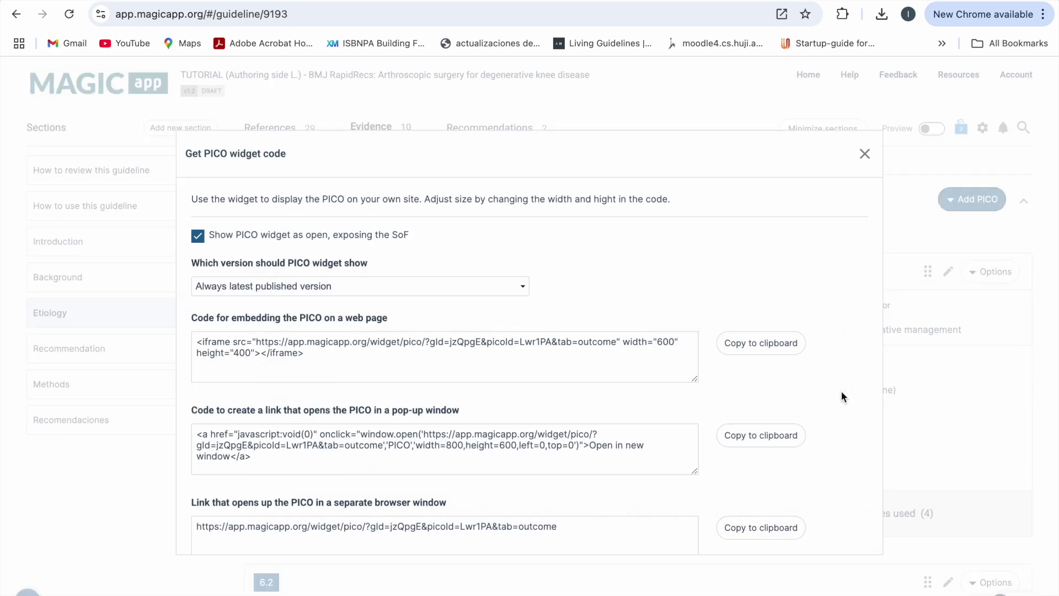